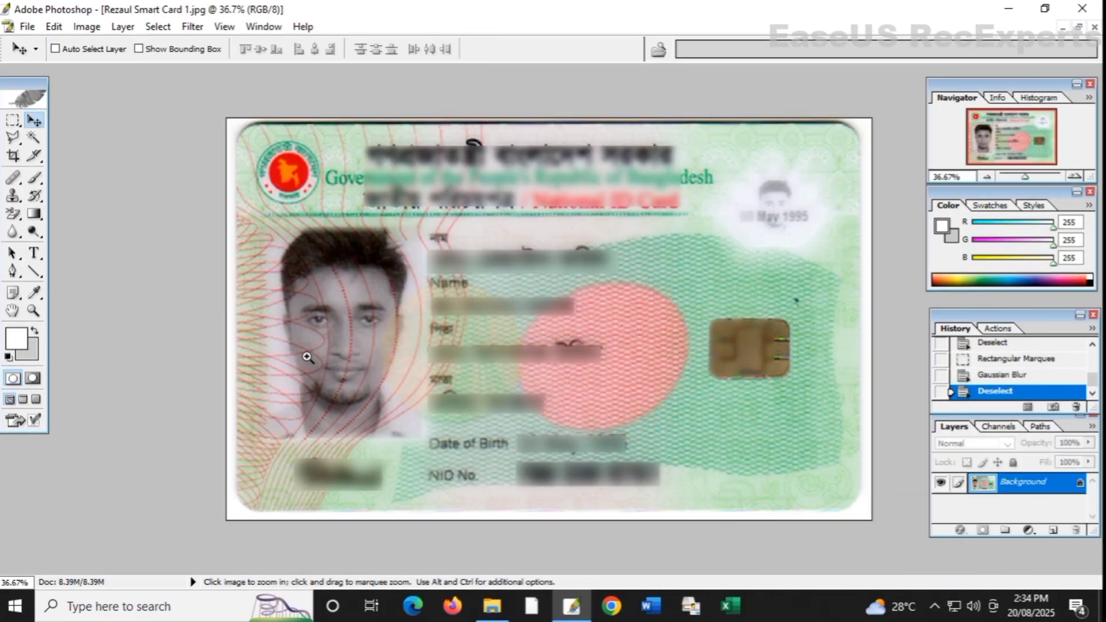
# - Crop the ID card scan down to the portrait photo alone
pyautogui.click(322, 349)
pyautogui.click(323, 349)
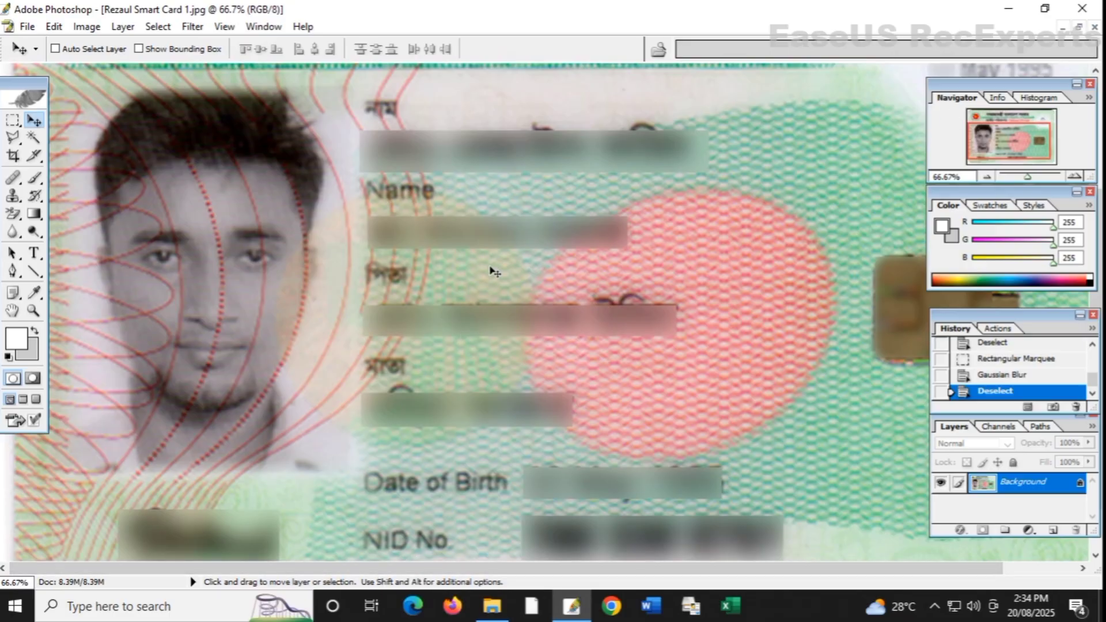
pyautogui.hotkey('ctrl', '-')
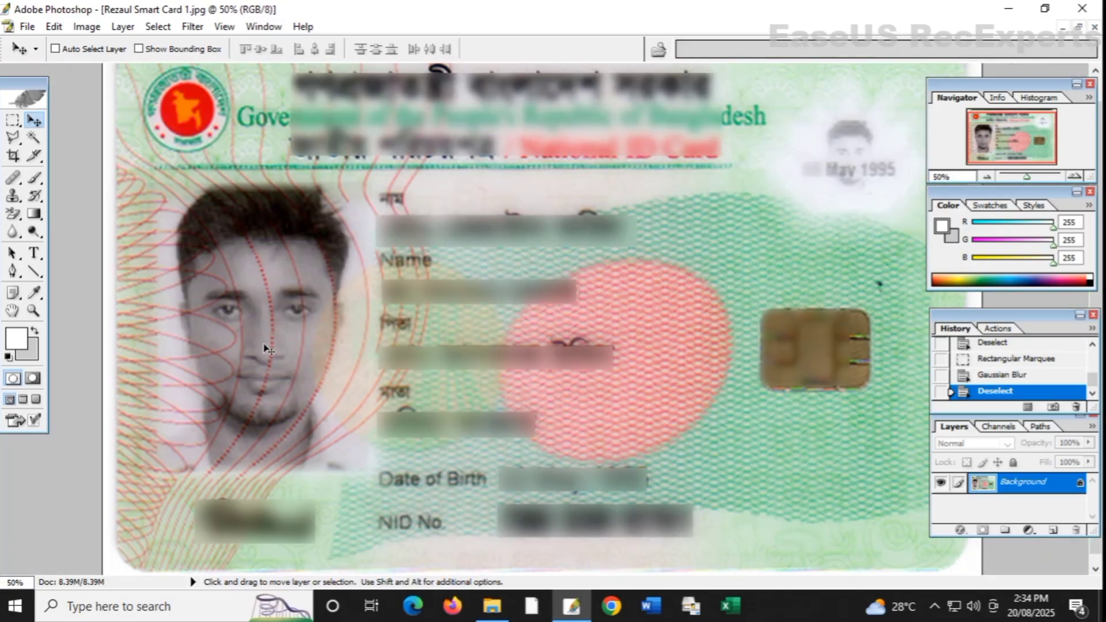
pyautogui.scroll(-1, 295, 385)
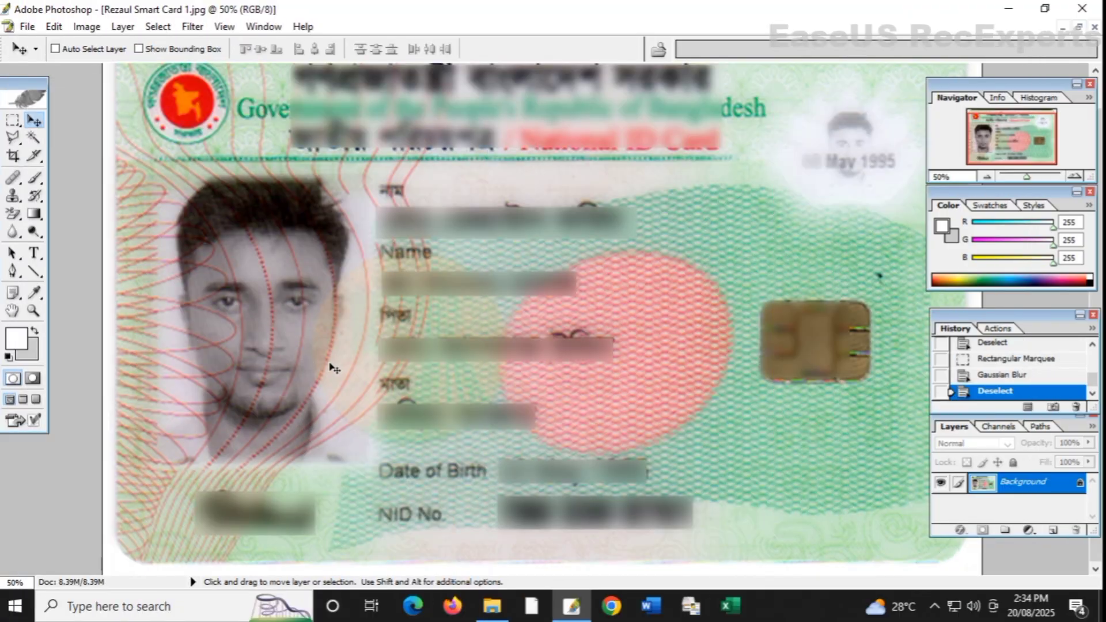
pyautogui.hotkey('ctrl', '-')
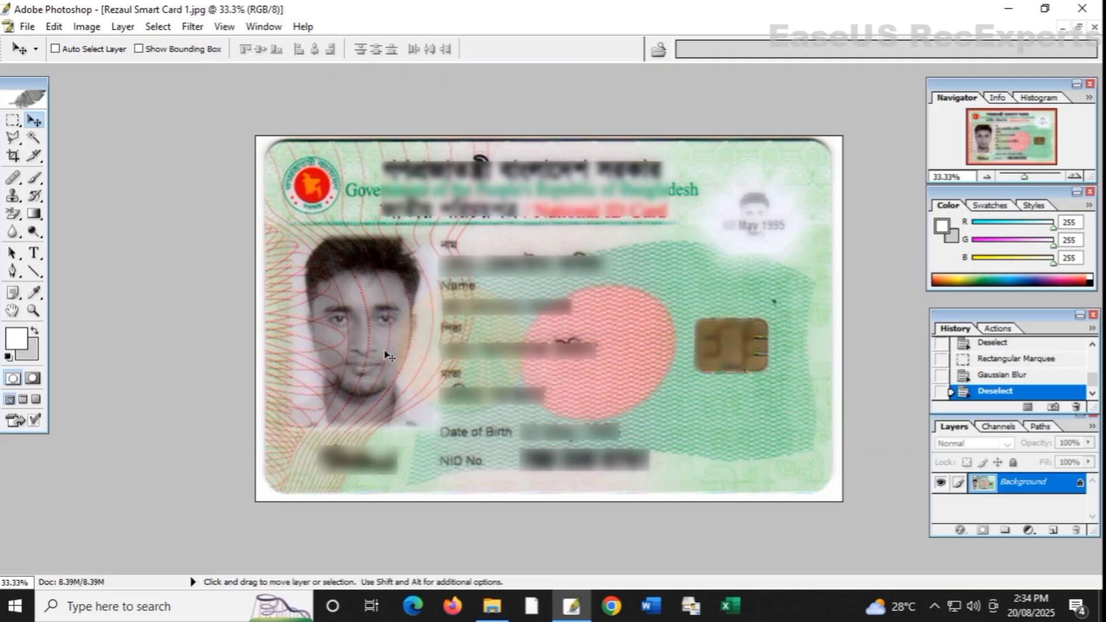
pyautogui.click(14, 156)
pyautogui.moveTo(294, 235); pyautogui.dragTo(359, 258)
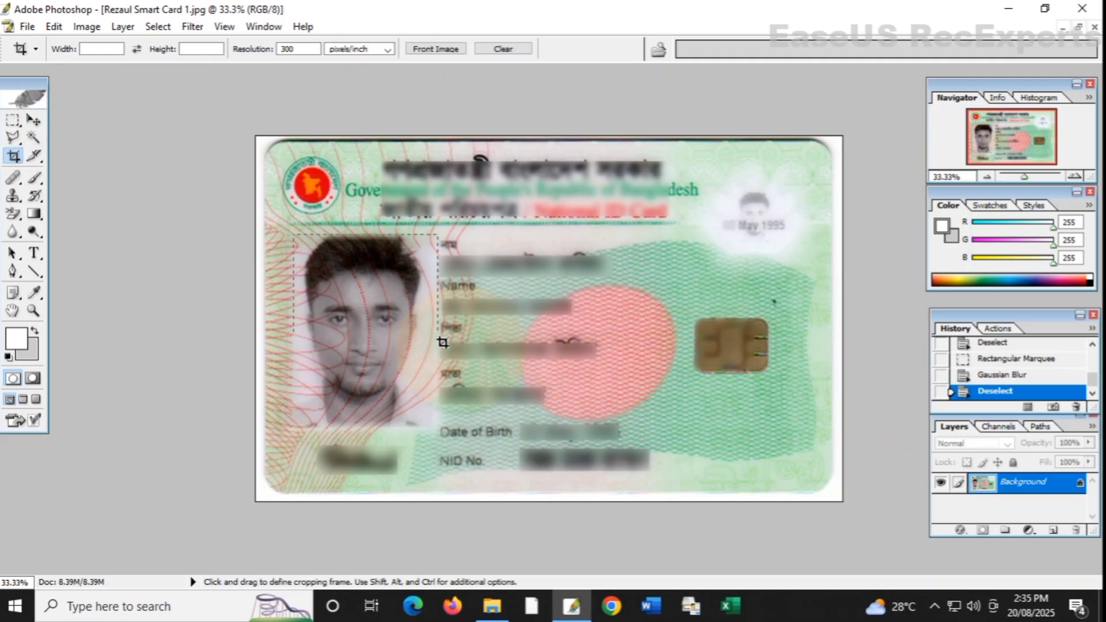
pyautogui.moveTo(442, 342); pyautogui.dragTo(439, 430)
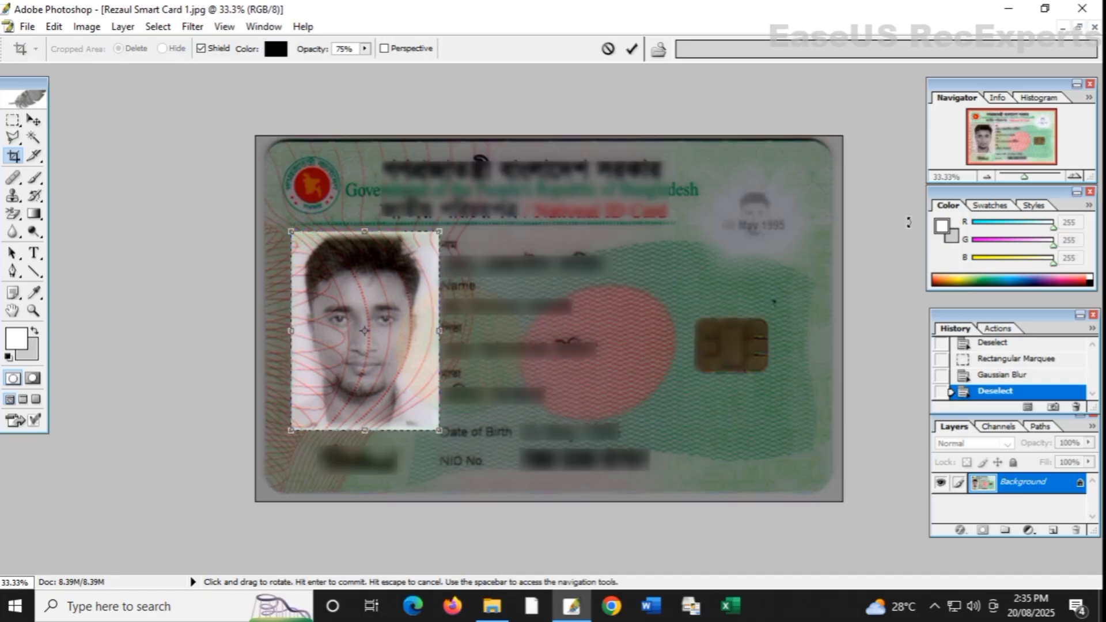
pyautogui.press('Return')
# - Save the cropped portrait as a JPEG under its existing file name in the Smart Card theke Photo folder
pyautogui.click(27, 27)
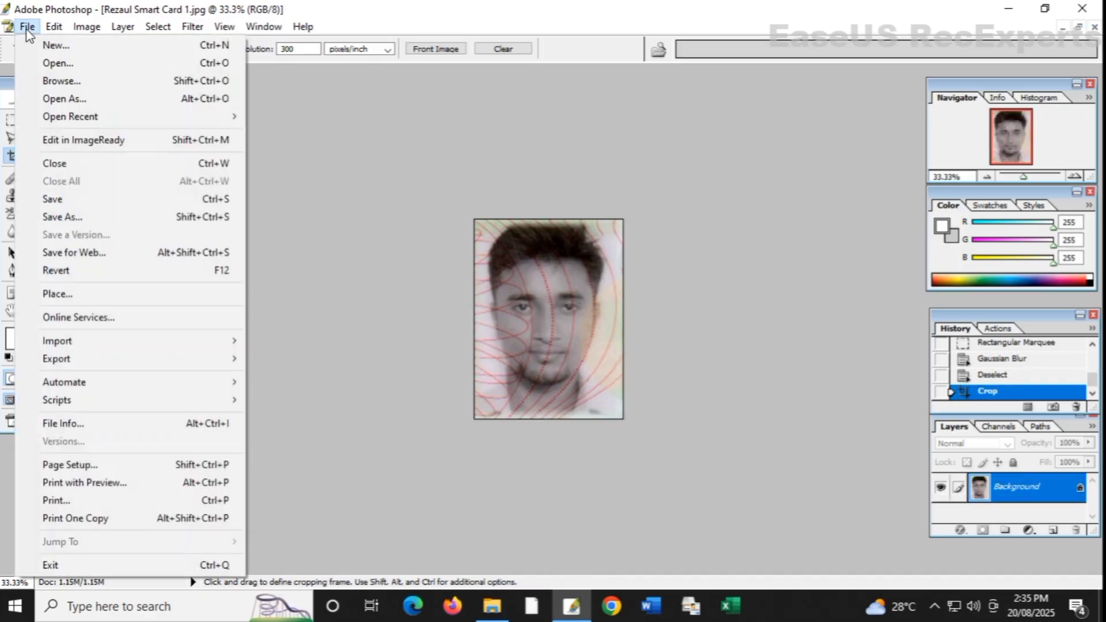
pyautogui.click(85, 217)
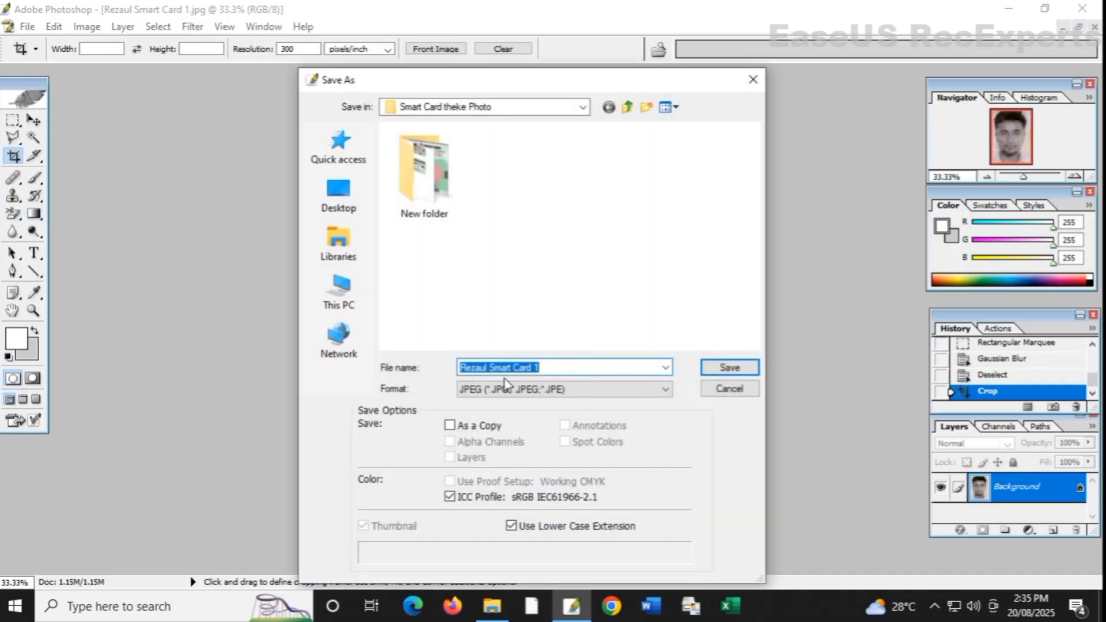
pyautogui.click(704, 364)
pyautogui.click(840, 189)
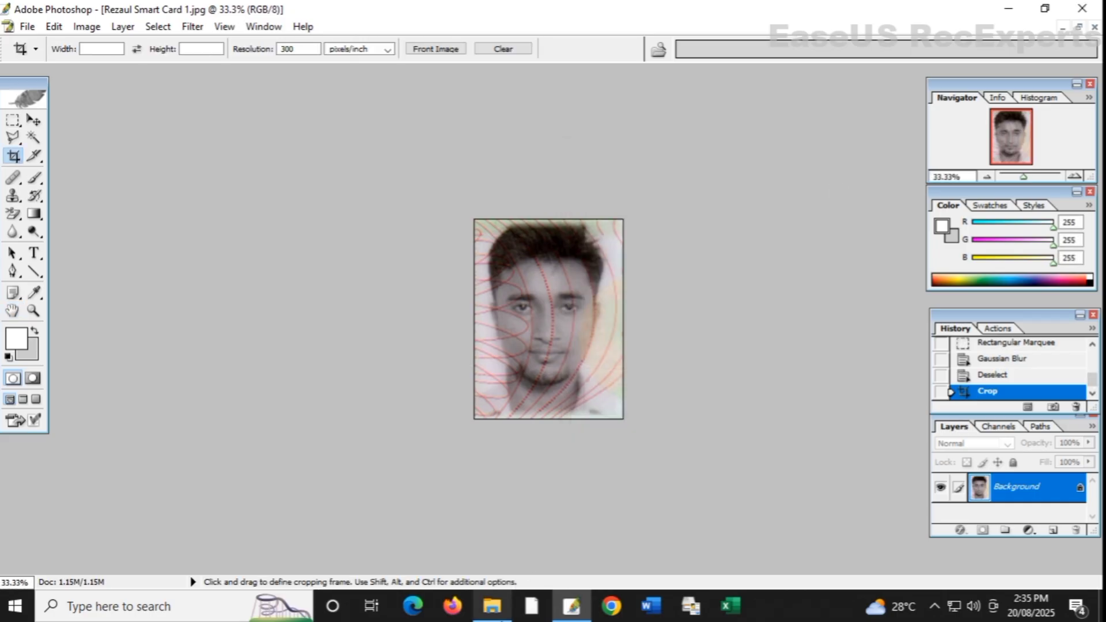
# - Switch to File Explorer and preview the saved portrait, closing the viewer again
pyautogui.click(492, 606)
pyautogui.doubleClick(299, 219)
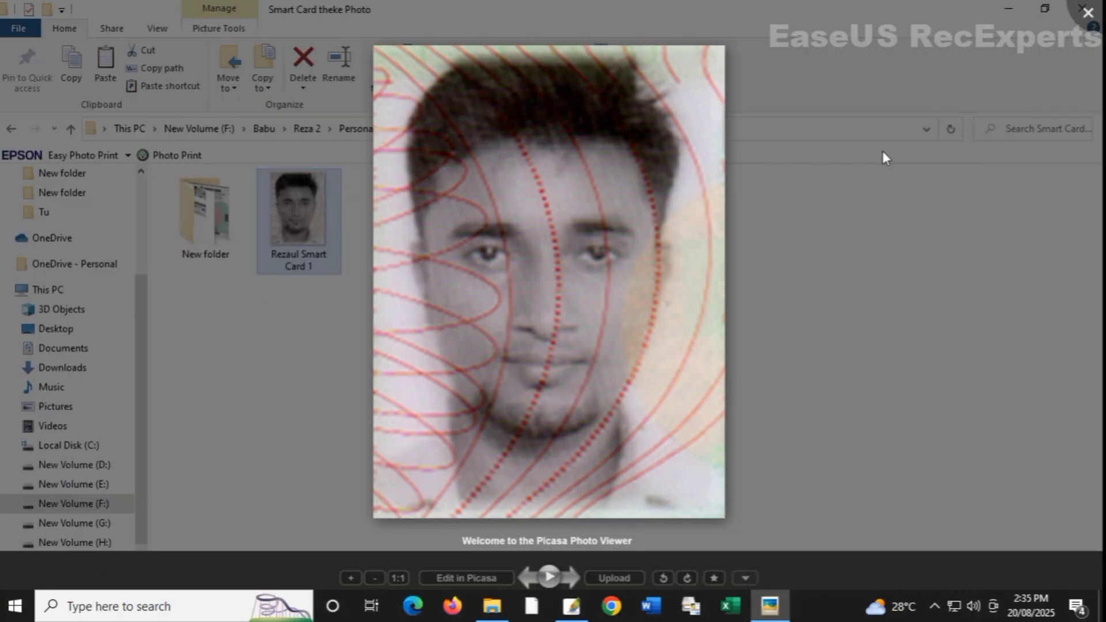
pyautogui.press('Escape')
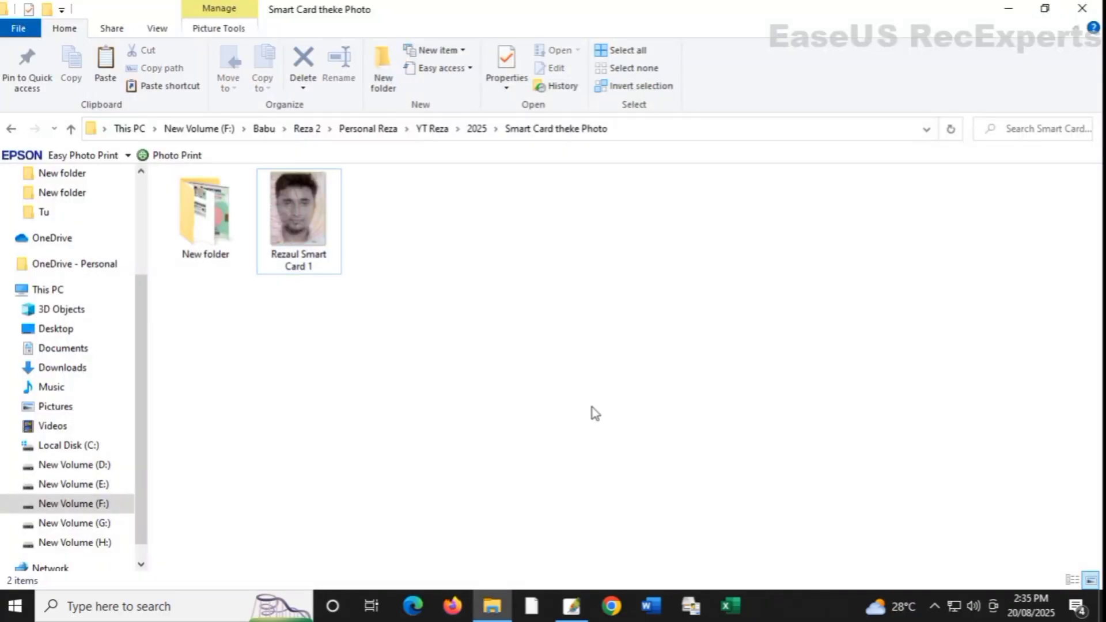
# - Switch to Chrome, search Google for aiese.ai and open the AI Ease photo editor site
pyautogui.click(612, 606)
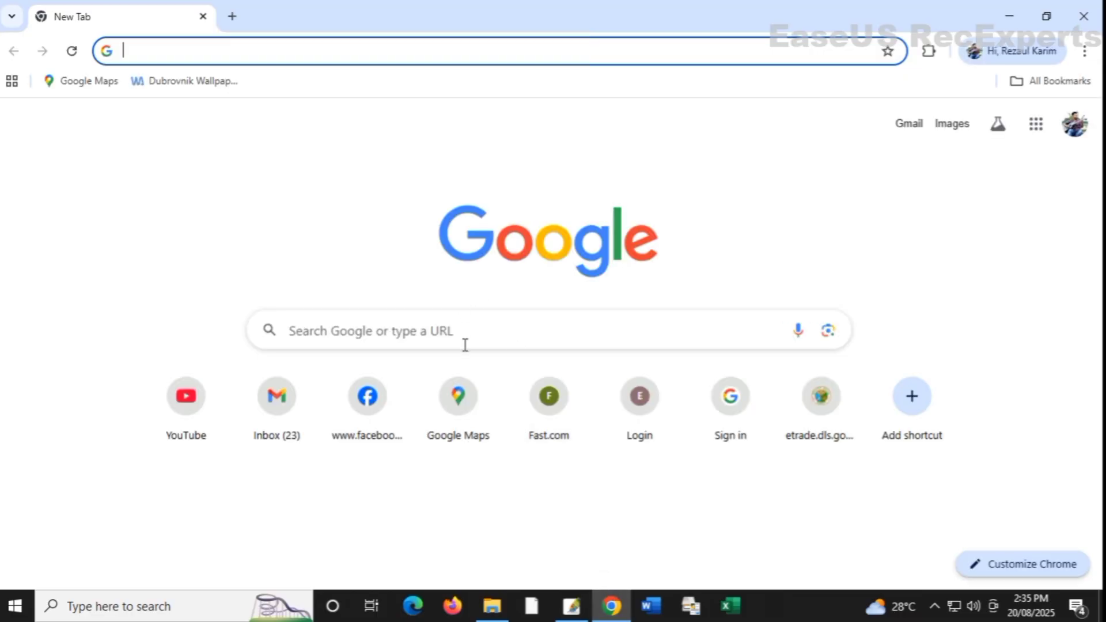
pyautogui.click(460, 340)
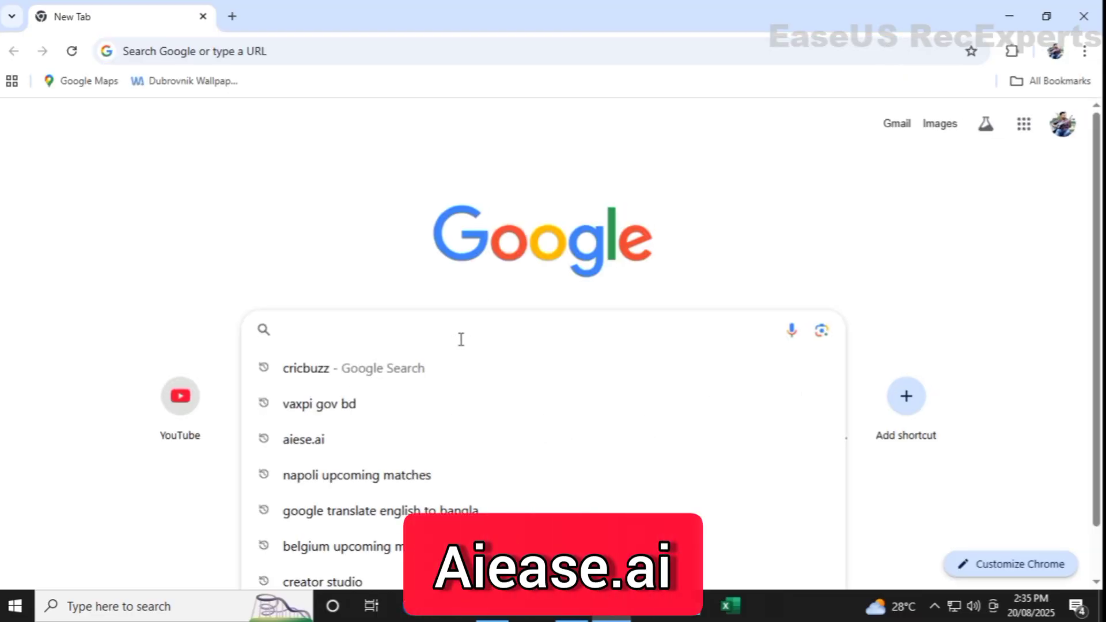
pyautogui.write('aiese')
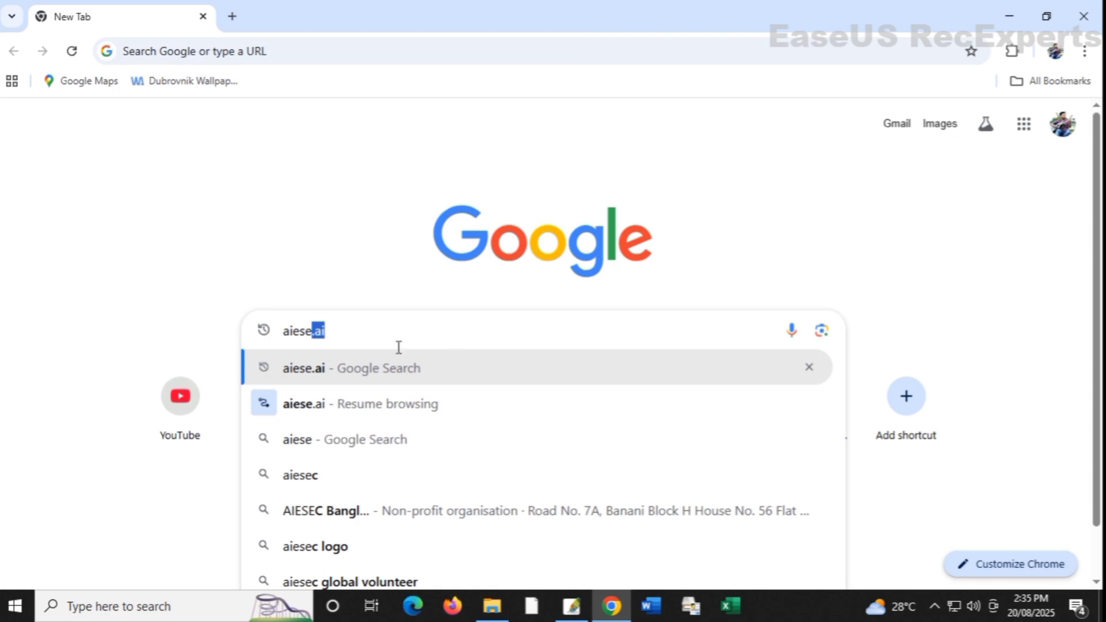
pyautogui.click(336, 368)
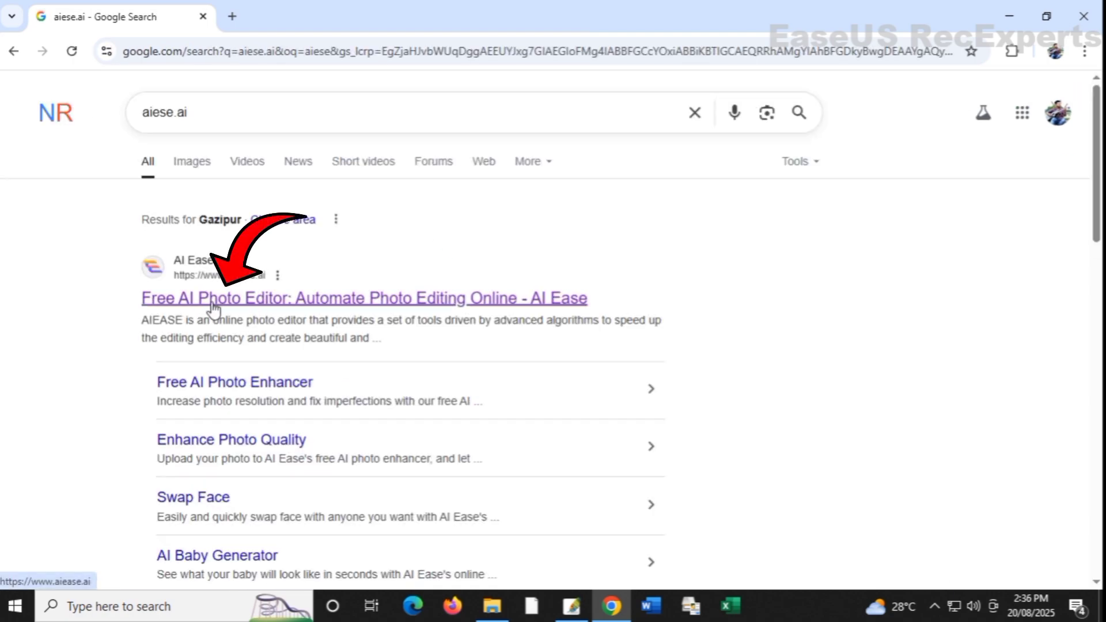
pyautogui.click(257, 310)
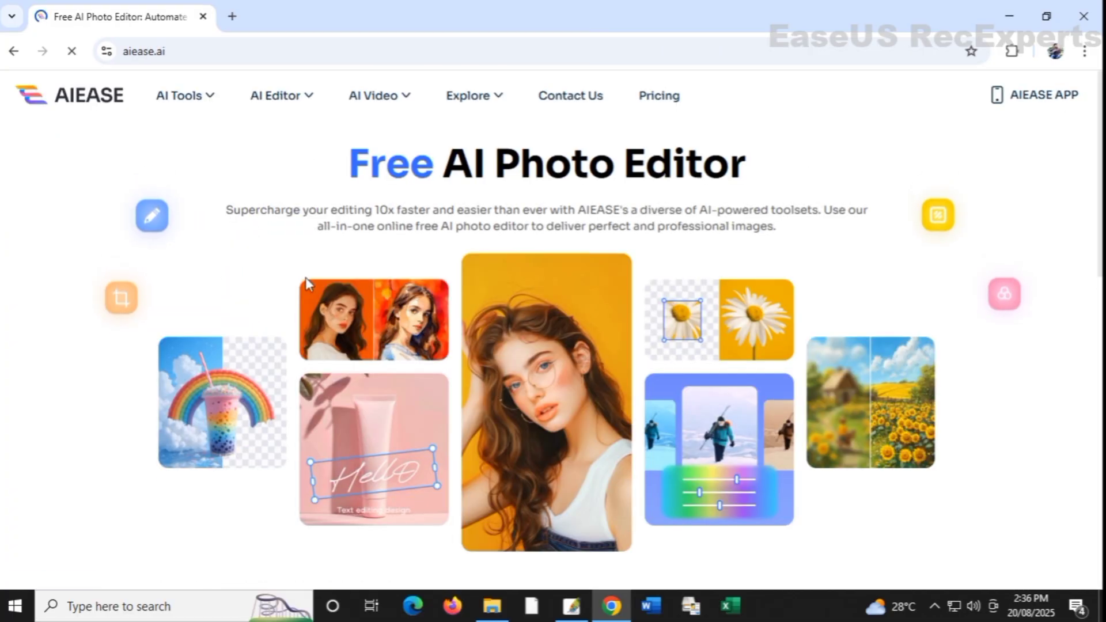
# - Open the Restoration tool from the All Tools section of the AI Ease home page
pyautogui.scroll(-2, 444, 340)
pyautogui.scroll(-10, 459, 328)
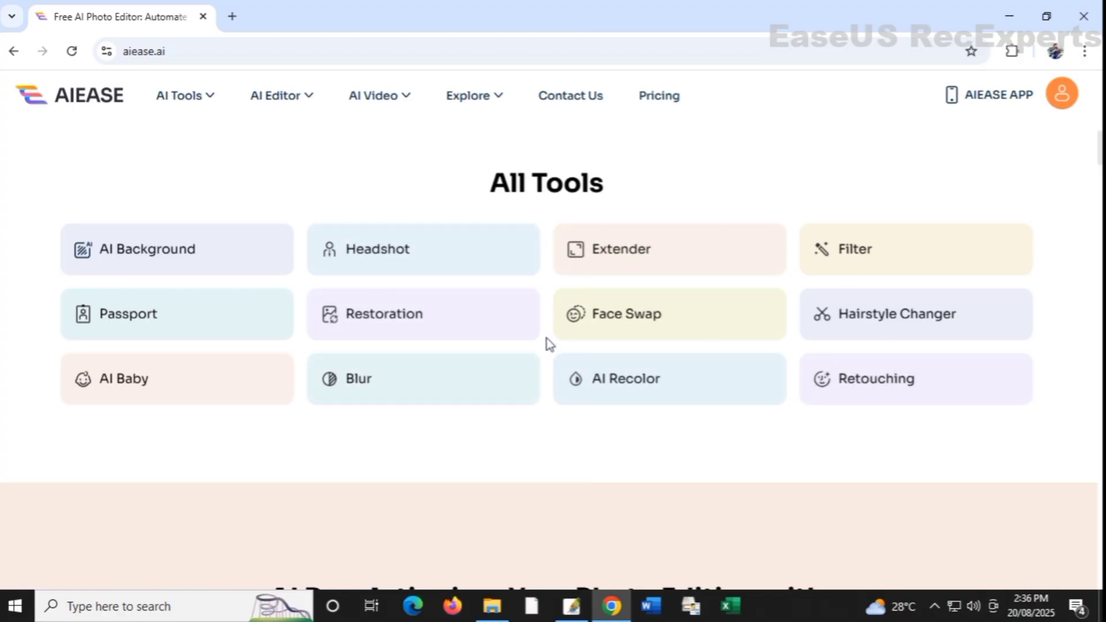
pyautogui.click(390, 320)
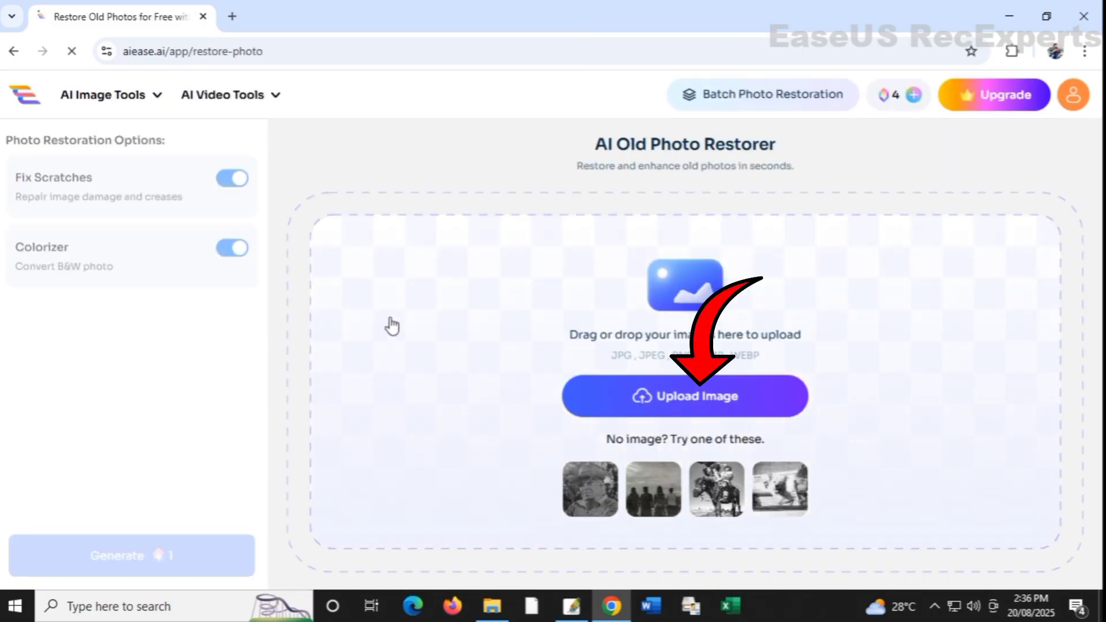
# - Upload the cropped portrait from the Smart Card theke Photo folder to the AI Old Photo Restorer
pyautogui.click(681, 408)
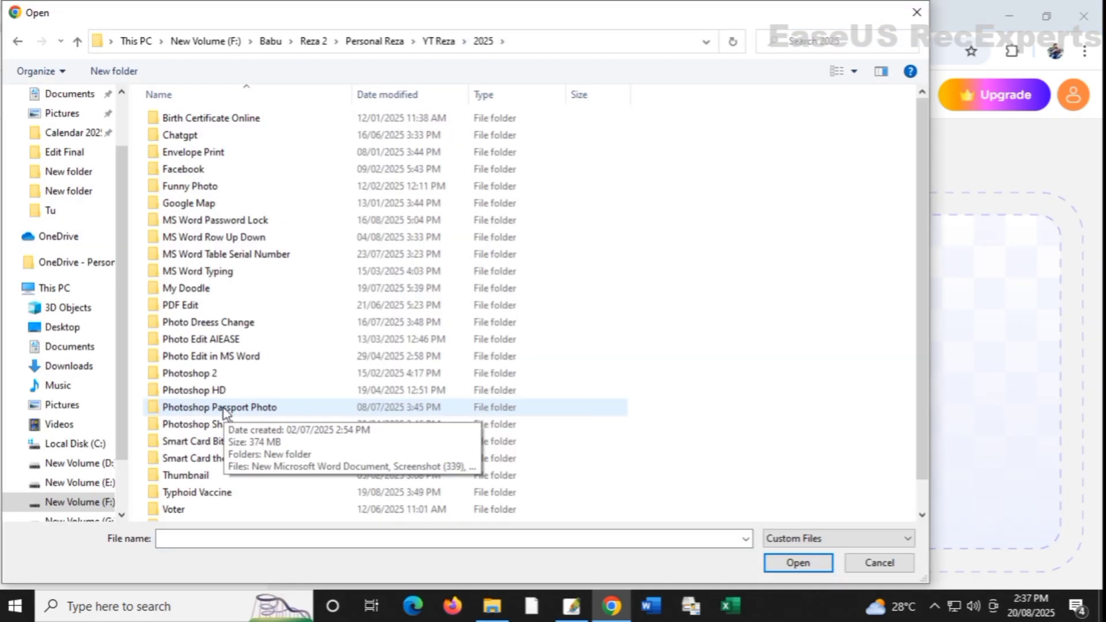
pyautogui.doubleClick(219, 458)
pyautogui.click(282, 185)
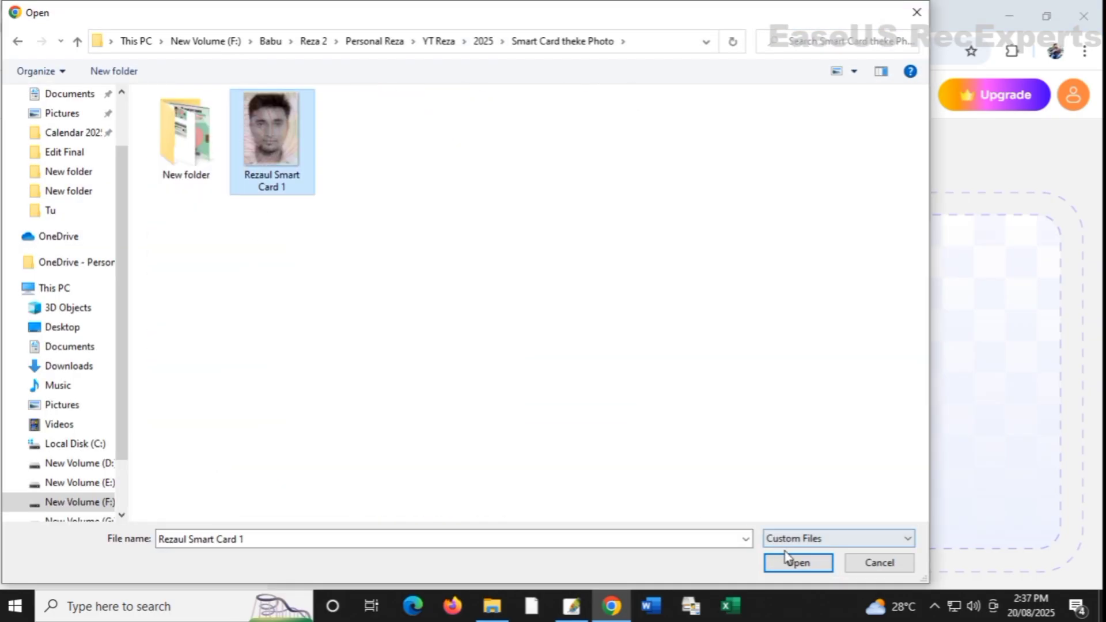
pyautogui.click(797, 563)
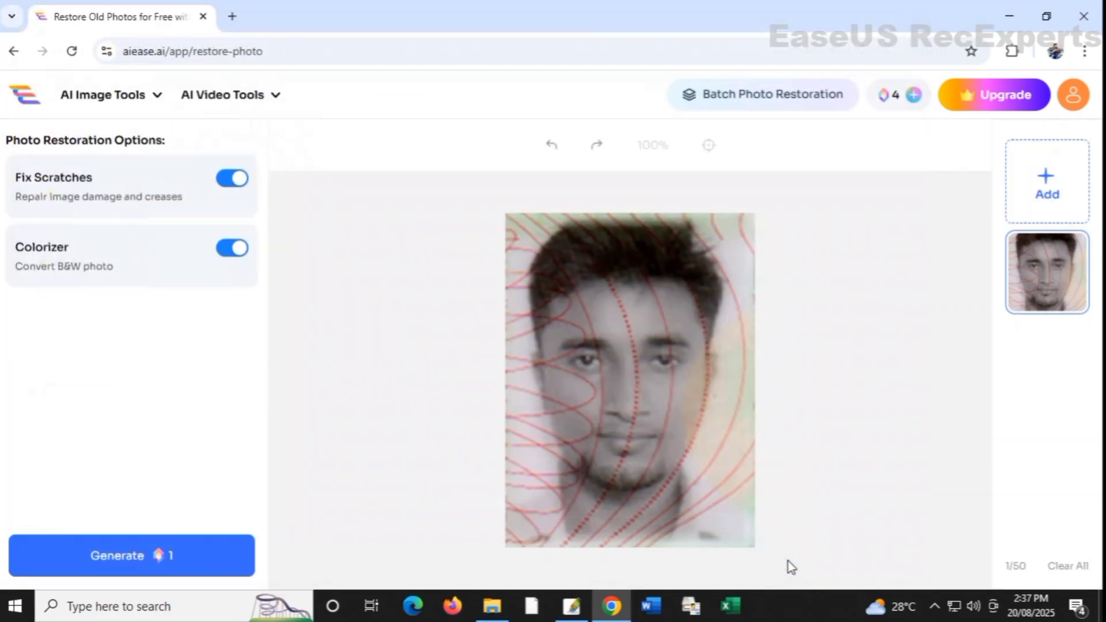
# - Generate the restored portrait with Fix Scratches and Colorizer on, reveal the full result and download the low-res image
pyautogui.click(137, 557)
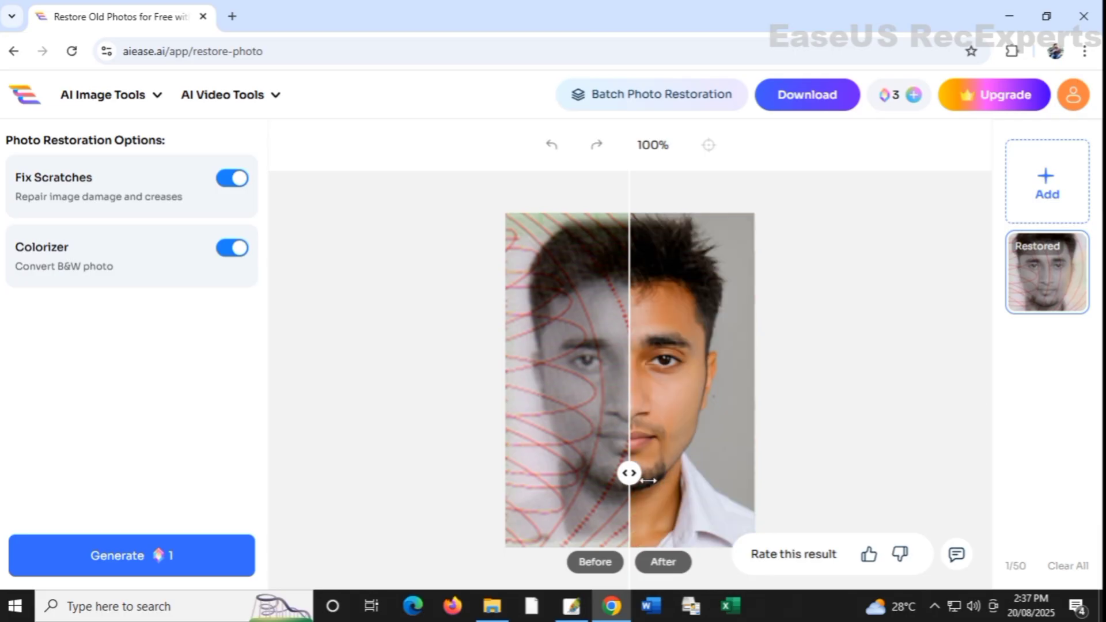
pyautogui.moveTo(645, 480); pyautogui.dragTo(509, 468)
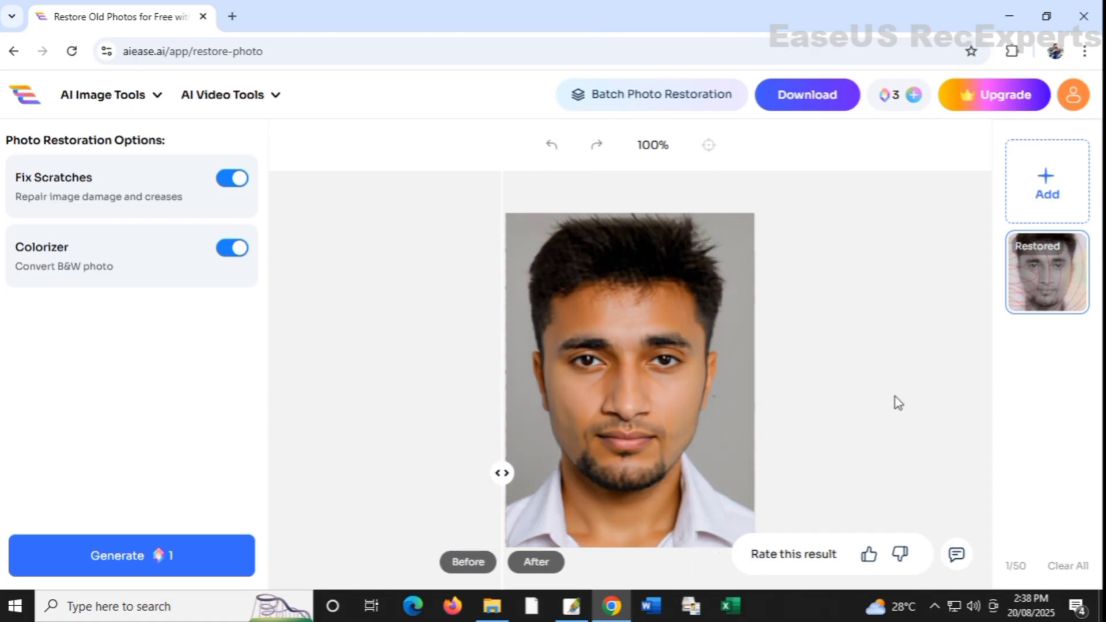
pyautogui.click(822, 103)
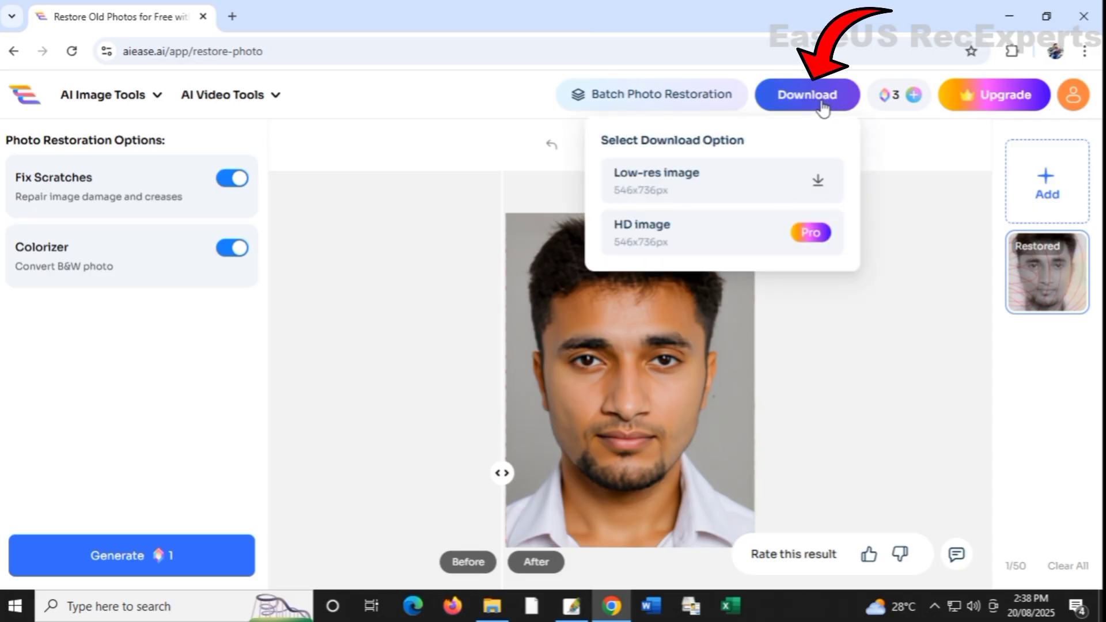
pyautogui.click(827, 192)
pyautogui.click(1026, 51)
pyautogui.click(979, 121)
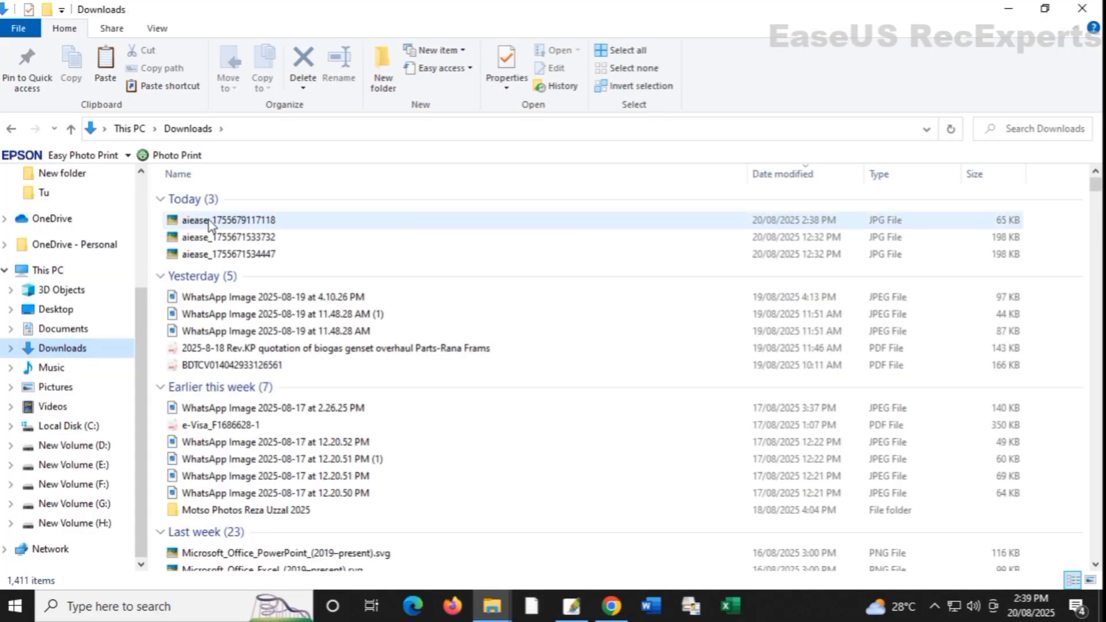
pyautogui.moveTo(211, 221); pyautogui.dragTo(491, 360)
pyautogui.moveTo(248, 87); pyautogui.dragTo(533, 98)
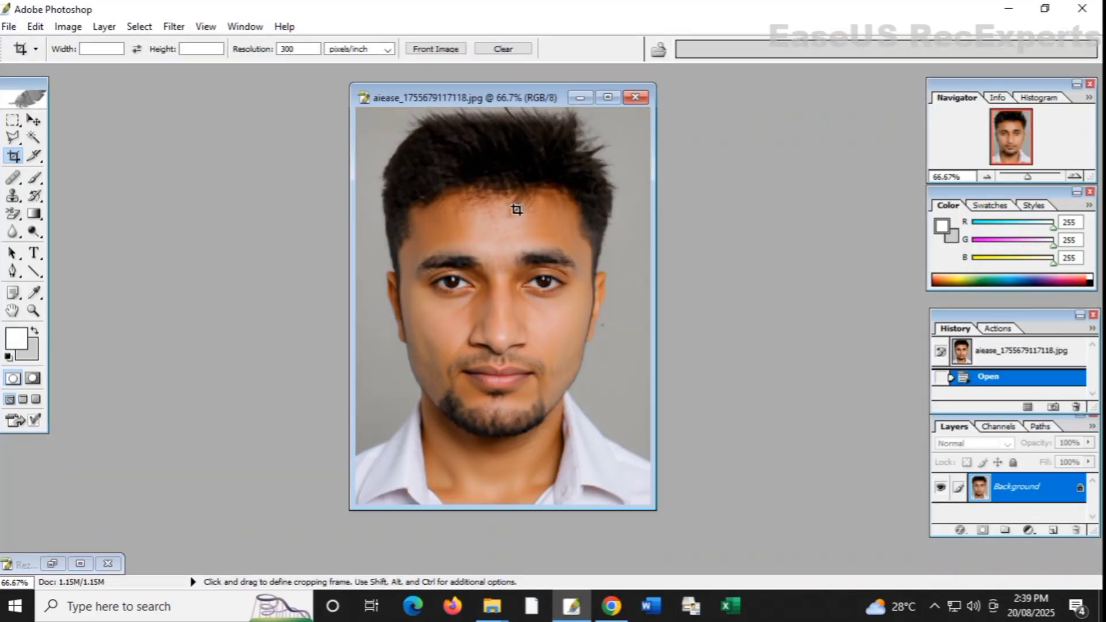
# - Brighten the restored portrait slightly with Curves, setting an RGB point at input 55% and output 51%
pyautogui.hotkey('ctrl', 'm')
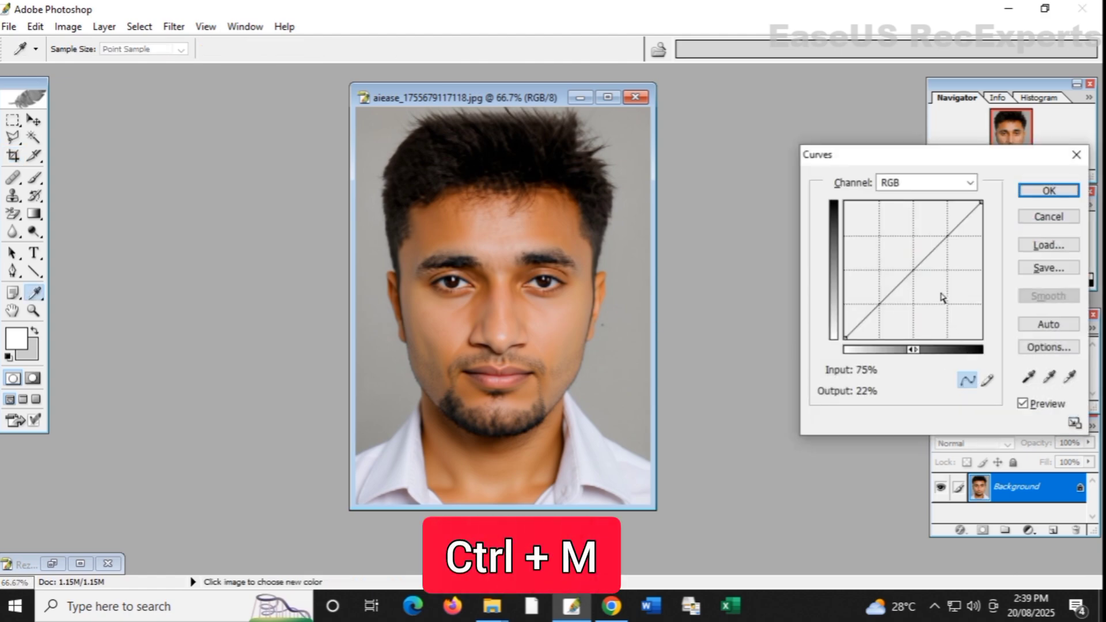
pyautogui.click(925, 276)
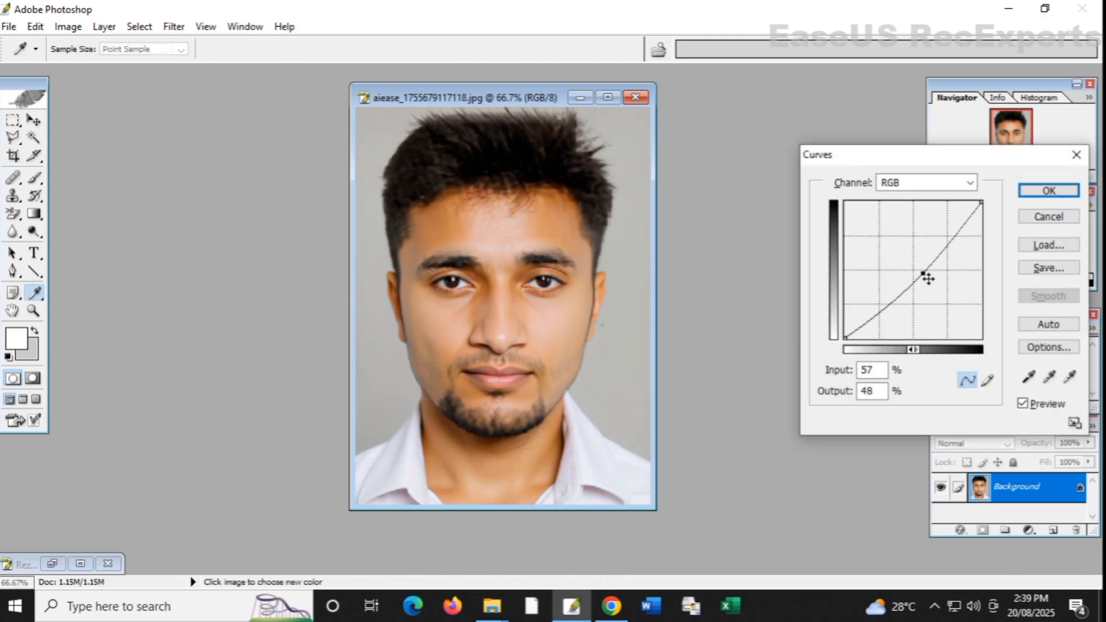
pyautogui.moveTo(925, 277)
pyautogui.mouseDown()
pyautogui.moveTo(915, 269)
pyautogui.moveTo(923, 275)
pyautogui.mouseUp()
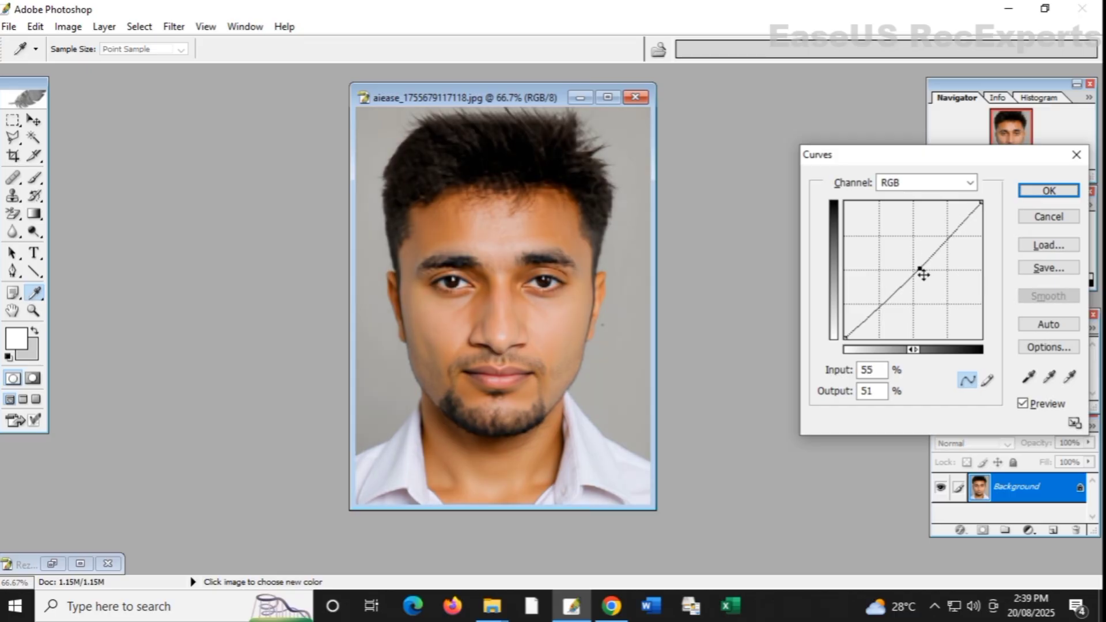
pyautogui.click(1040, 194)
# - Adjust the portrait's midtone Color Balance to +4 on Cyan–Red and -6 on Magenta–Green
pyautogui.press('c')
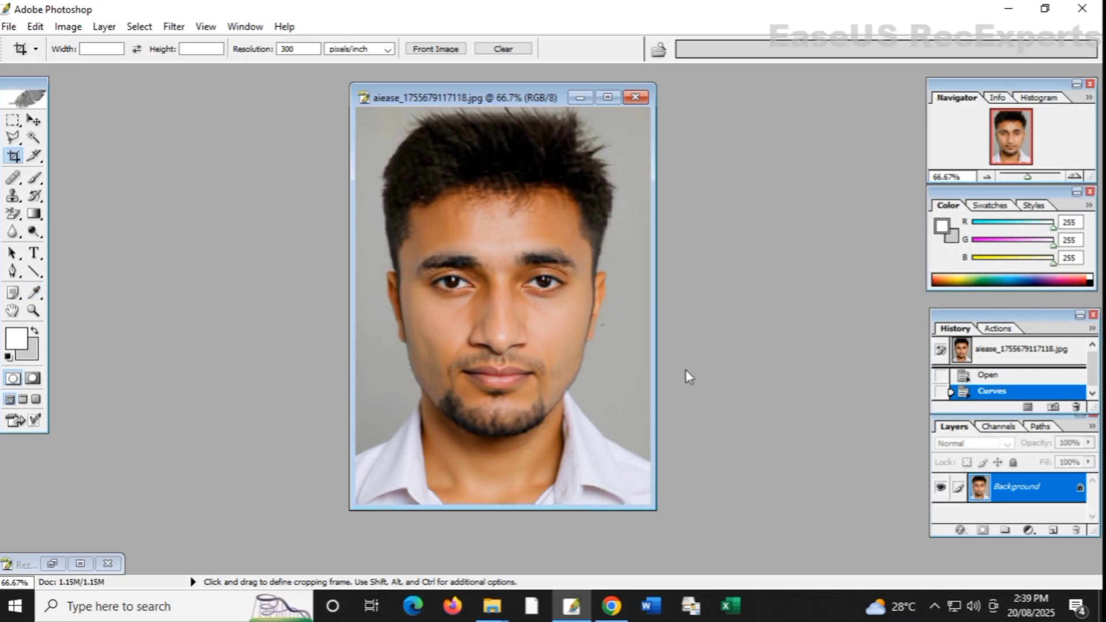
pyautogui.hotkey('ctrl', 'b')
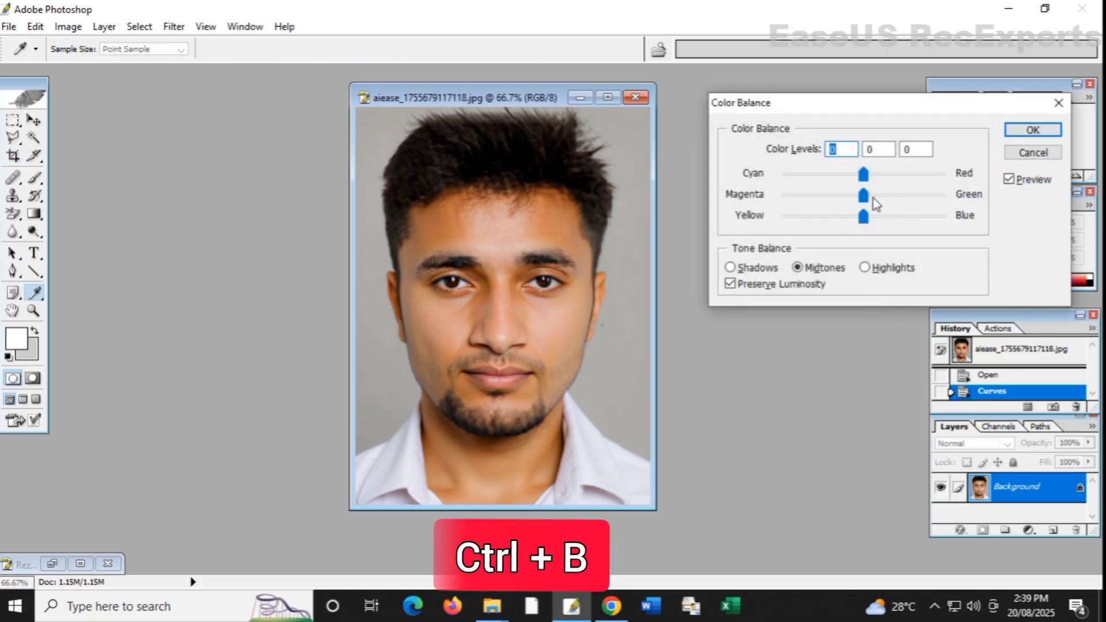
pyautogui.click(867, 197)
pyautogui.moveTo(867, 199); pyautogui.dragTo(861, 200)
pyautogui.moveTo(862, 174)
pyautogui.mouseDown()
pyautogui.moveTo(844, 175)
pyautogui.moveTo(869, 180)
pyautogui.mouseUp()
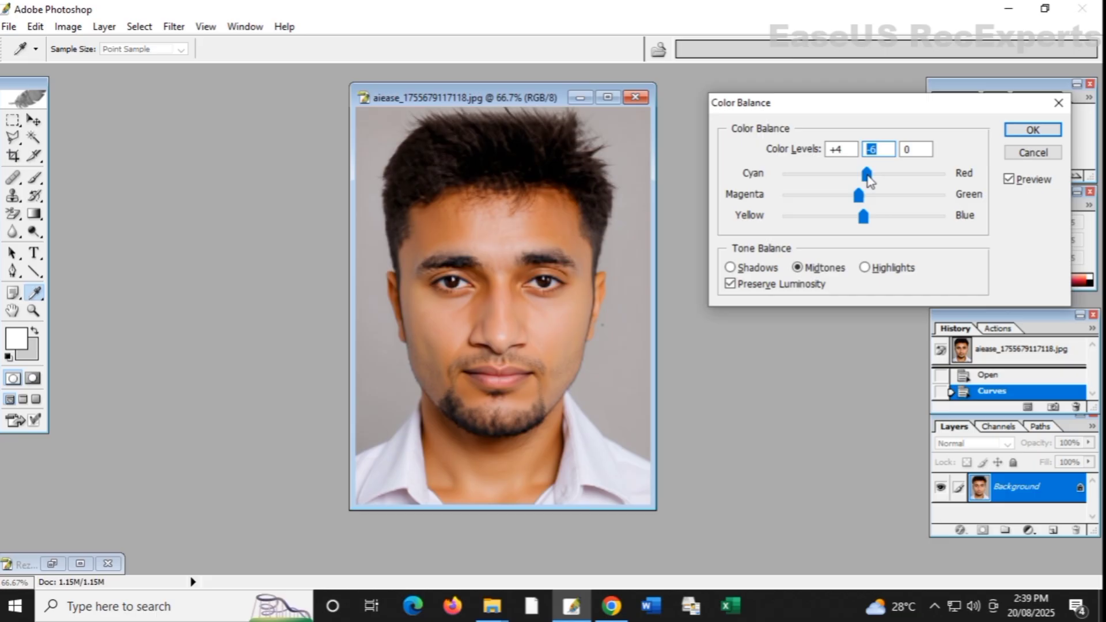
pyautogui.click(1032, 152)
pyautogui.press('c')
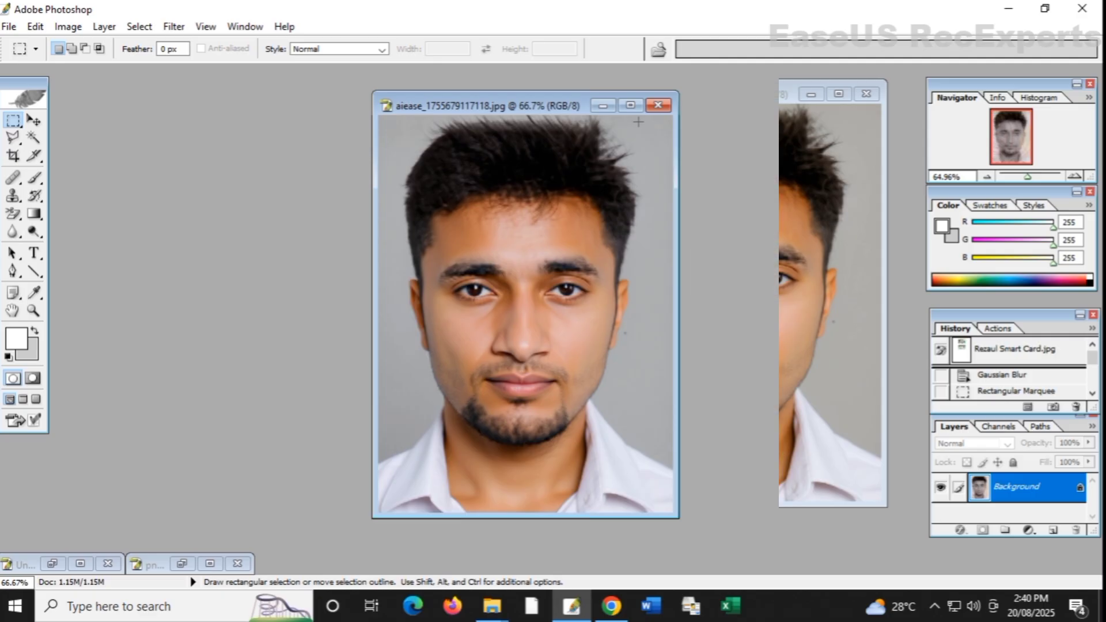
# - Create a new document from the A4 preset, 210 × 297 mm at 300 pixels/inch, RGB Color with a white background
pyautogui.click(9, 26)
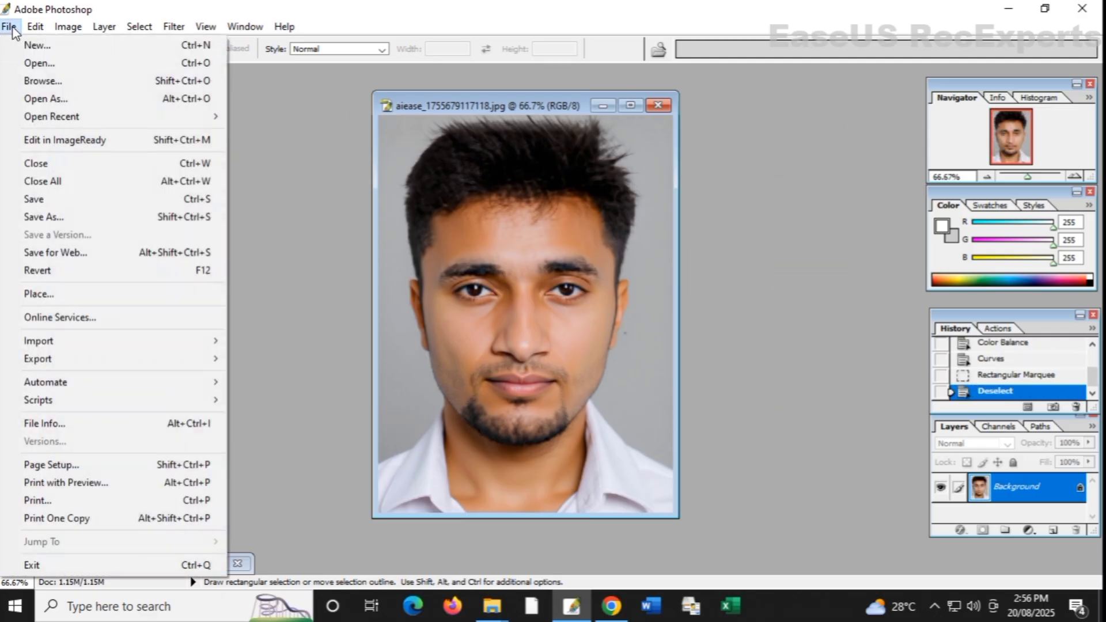
pyautogui.click(20, 42)
pyautogui.click(503, 231)
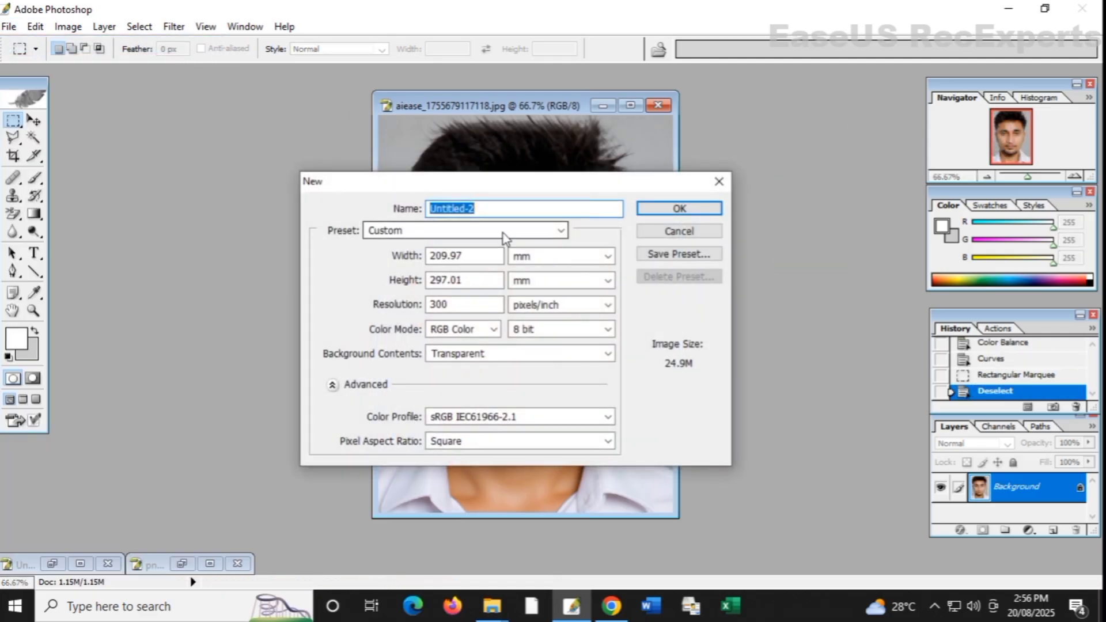
pyautogui.click(481, 384)
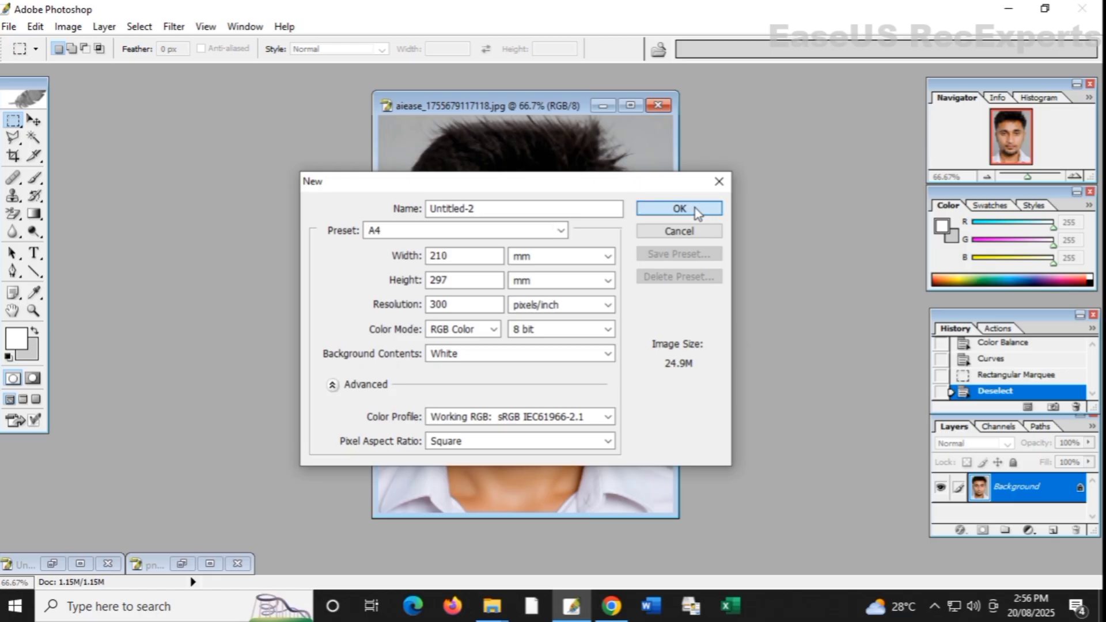
pyautogui.click(694, 211)
# - Copy the corrected portrait with the Move tool onto the middle of the blank A4 page
pyautogui.moveTo(525, 112); pyautogui.dragTo(663, 108)
pyautogui.click(33, 119)
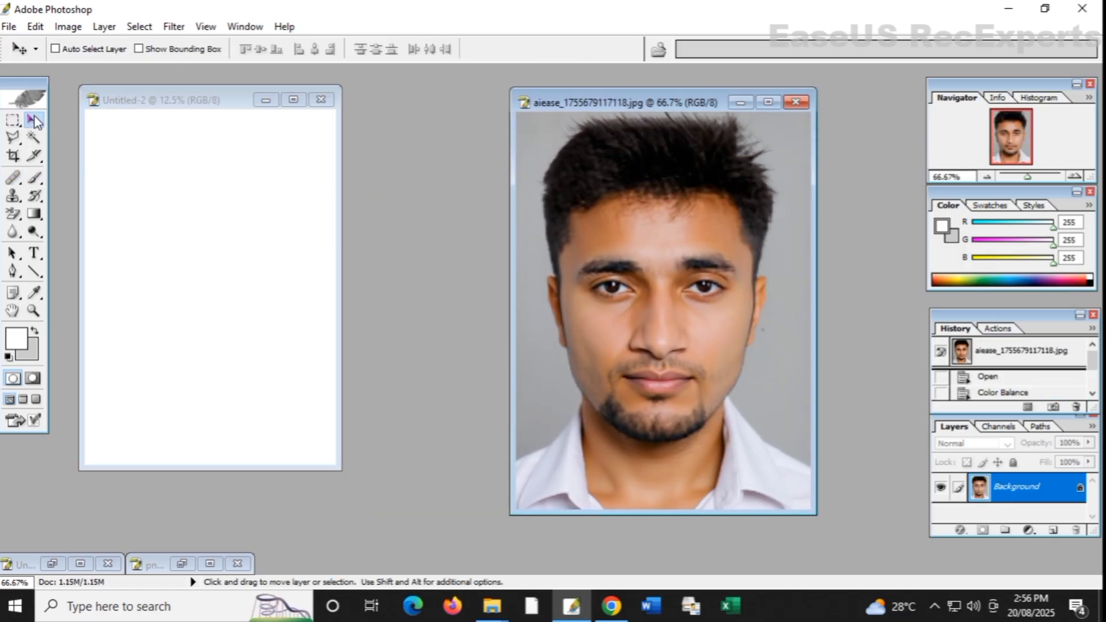
pyautogui.moveTo(730, 313); pyautogui.dragTo(221, 262)
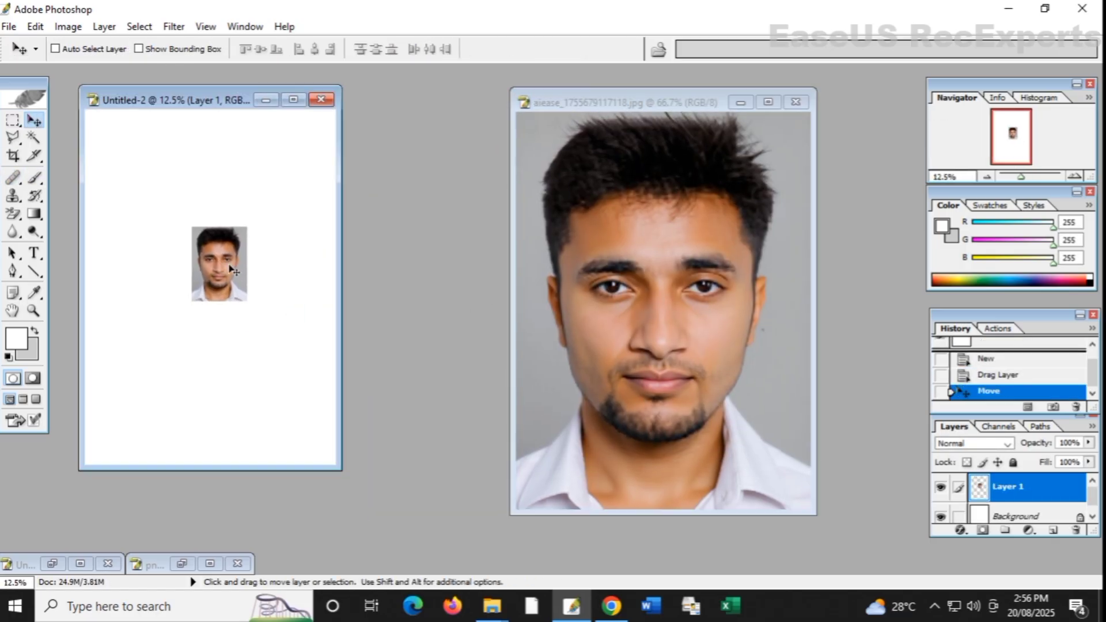
# - Enlarge the copied portrait with Free Transform to about half the page width and centre it in the upper half
pyautogui.hotkey('ctrl', 't')
pyautogui.moveTo(250, 306); pyautogui.dragTo(333, 400)
pyautogui.moveTo(271, 322); pyautogui.dragTo(230, 262)
pyautogui.press('Return')
# - Crop the A4 page to a portrait-format frame around the photo, leaving a white margin on all sides
pyautogui.click(12, 156)
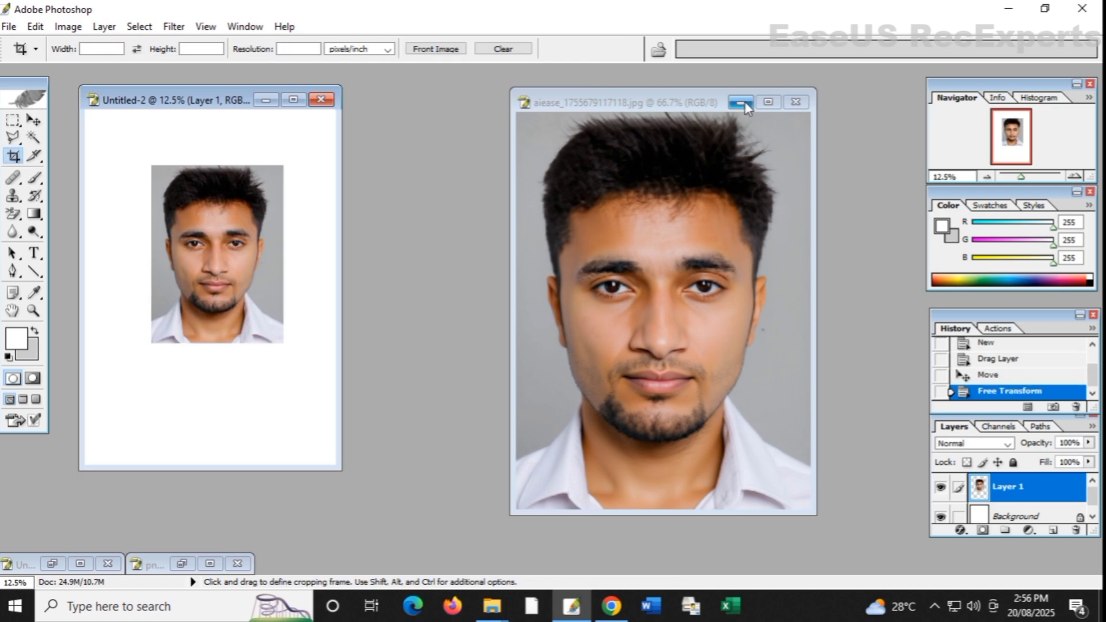
pyautogui.click(741, 102)
pyautogui.click(293, 100)
pyautogui.scroll(8, 620, 288)
pyautogui.scroll(-2, 599, 314)
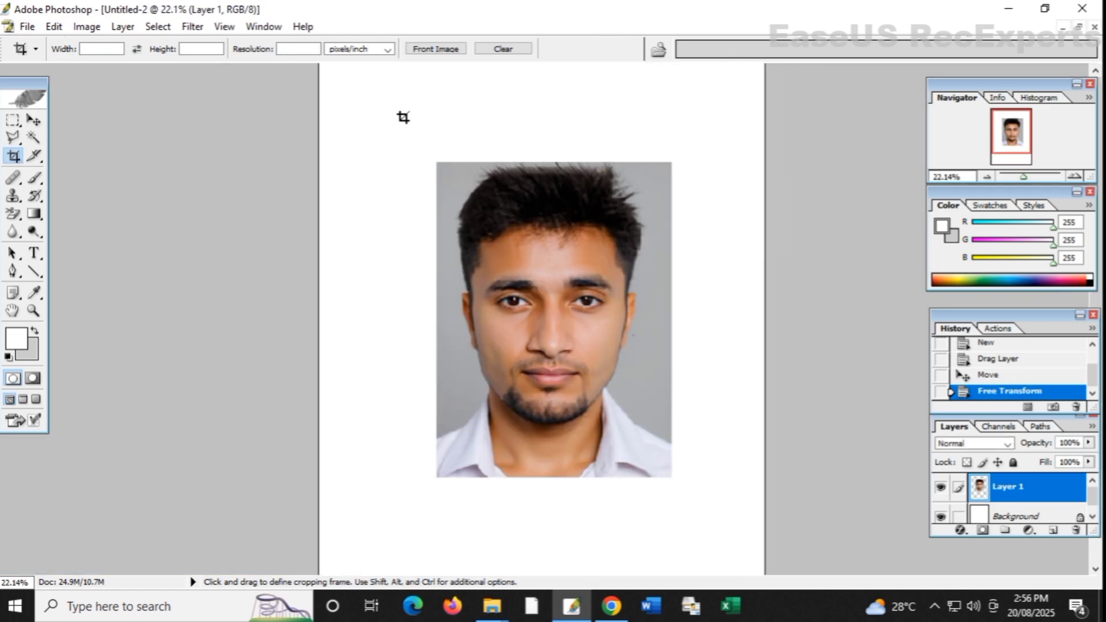
pyautogui.moveTo(387, 109); pyautogui.dragTo(716, 560)
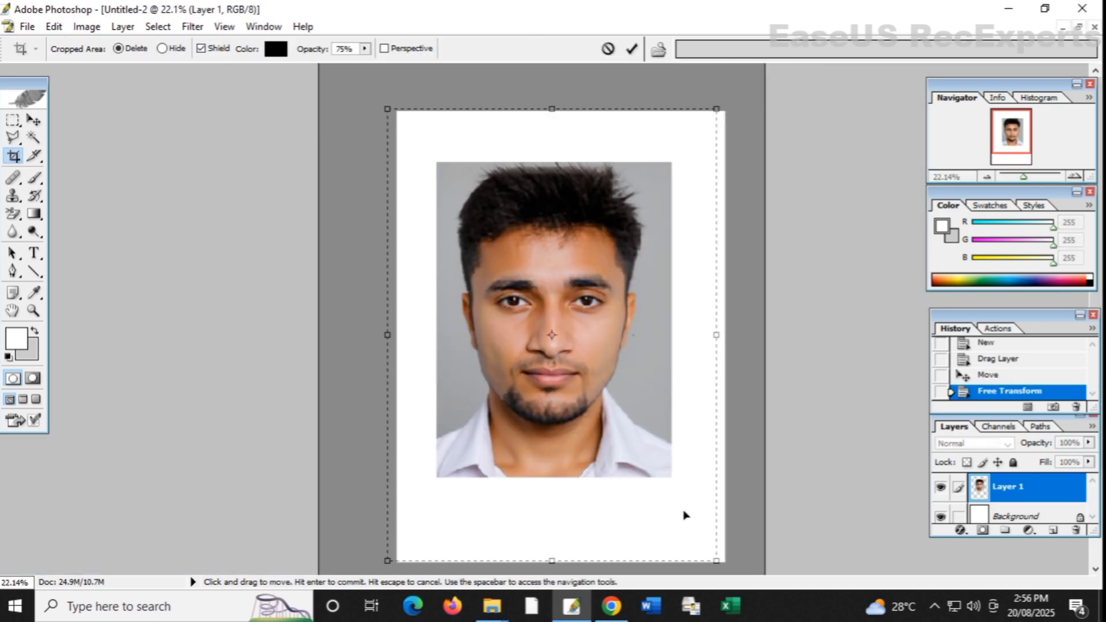
pyautogui.press('Return')
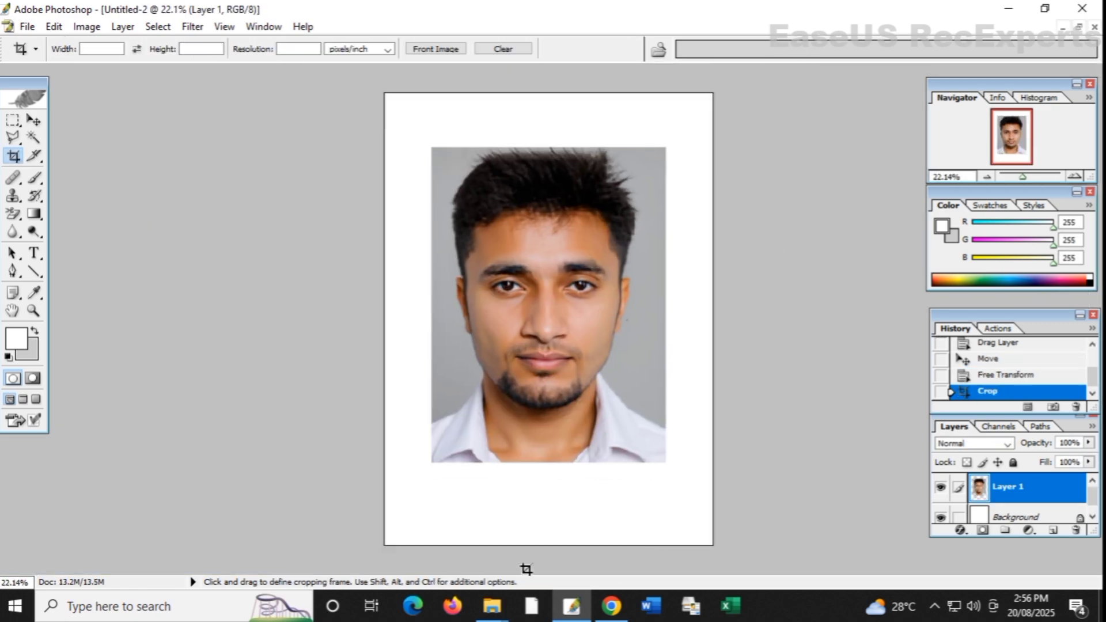
# - Copy the selected suit from the transparent gray notched-lapel blazer PNG onto the cropped portrait document
pyautogui.click(1077, 27)
pyautogui.click(180, 563)
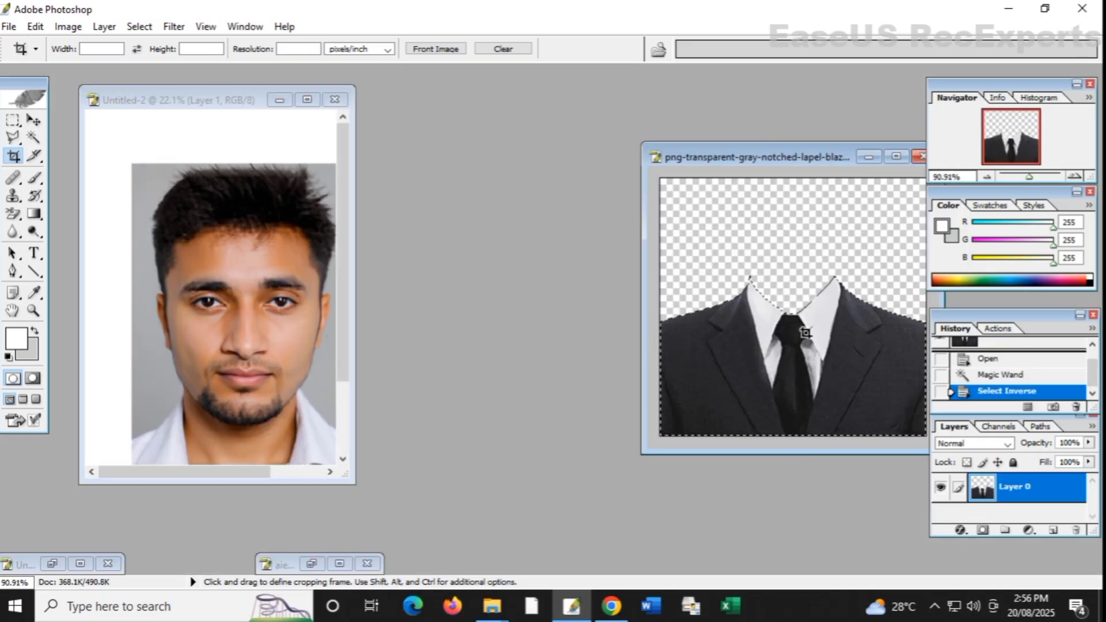
pyautogui.click(34, 120)
pyautogui.moveTo(794, 369); pyautogui.dragTo(250, 365)
pyautogui.click(307, 99)
pyautogui.scroll(2, 625, 343)
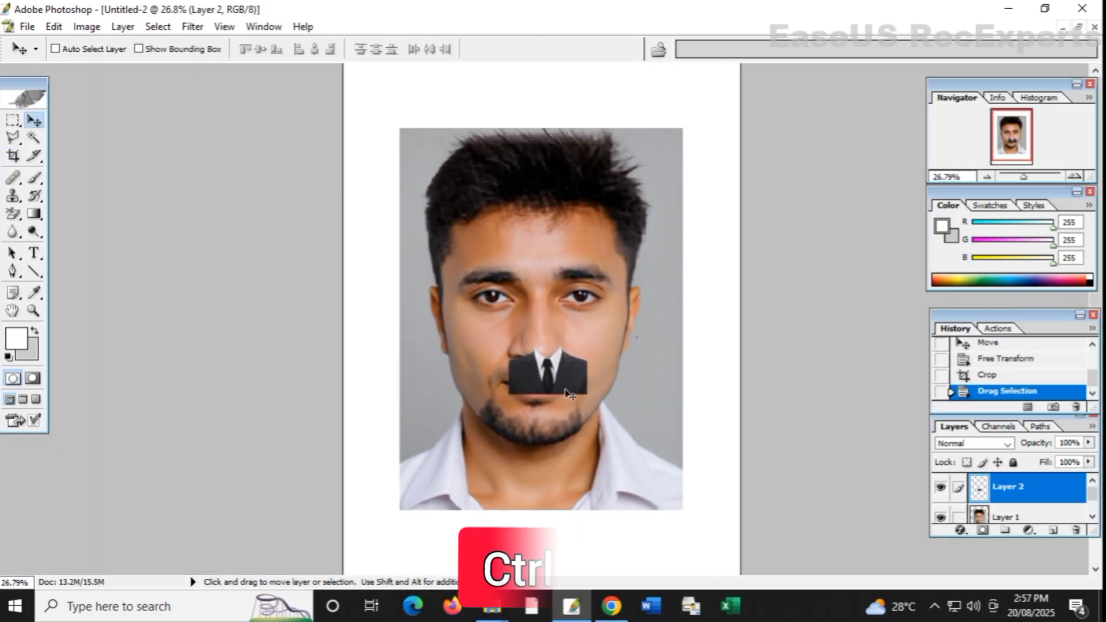
# - Scale the suit proportionally to about 520% and by a further 113%, fitting its collar around the neck below the chin
pyautogui.hotkey('ctrl', 't')
pyautogui.moveTo(570, 395); pyautogui.dragTo(673, 559)
pyautogui.moveTo(604, 514); pyautogui.dragTo(561, 496)
pyautogui.scroll(-1, 599, 521)
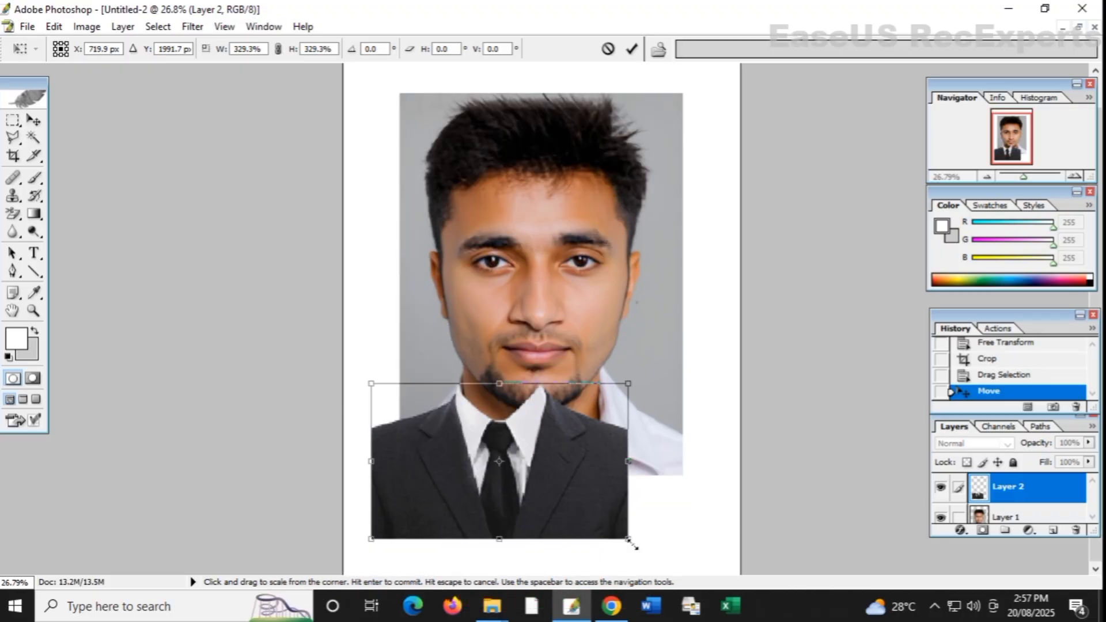
pyautogui.moveTo(629, 541); pyautogui.dragTo(822, 567)
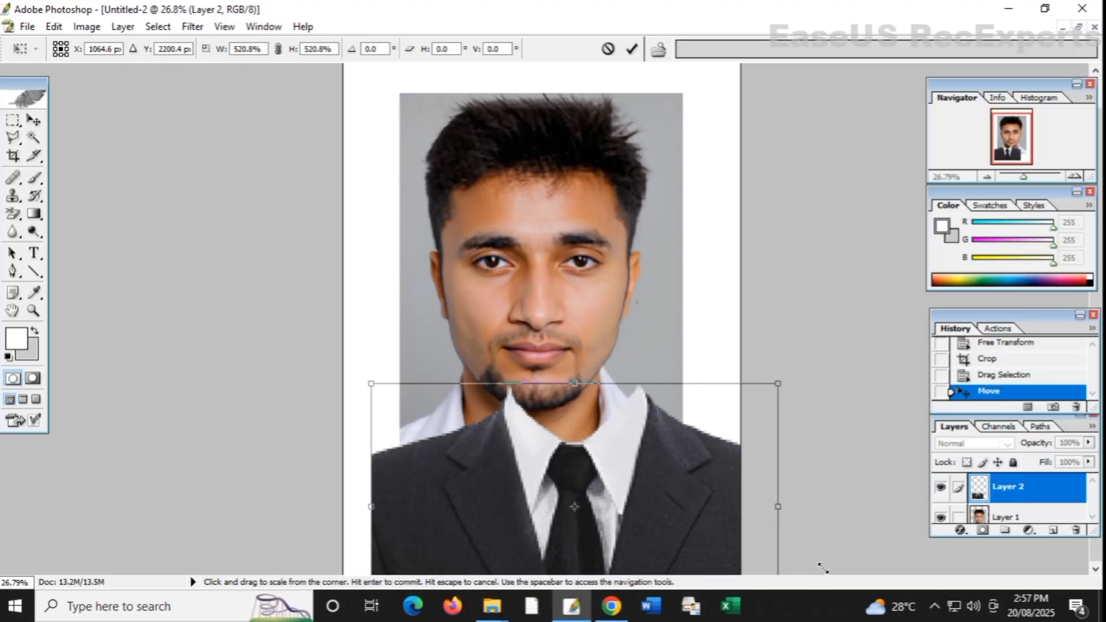
pyautogui.moveTo(686, 533); pyautogui.dragTo(642, 523)
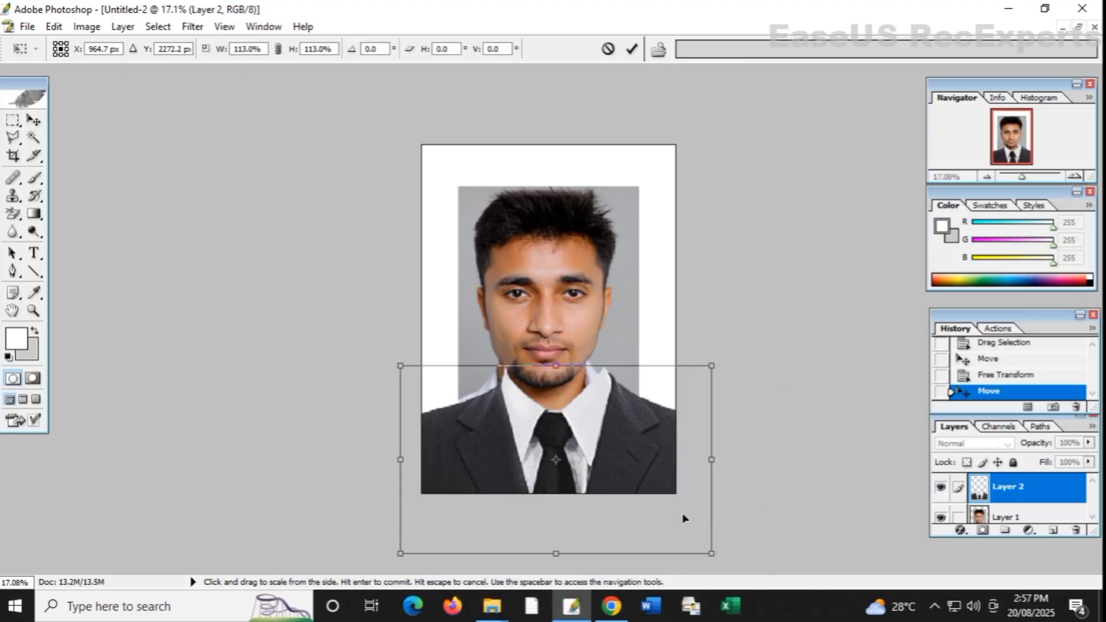
pyautogui.moveTo(634, 463); pyautogui.dragTo(625, 460)
pyautogui.press('Return')
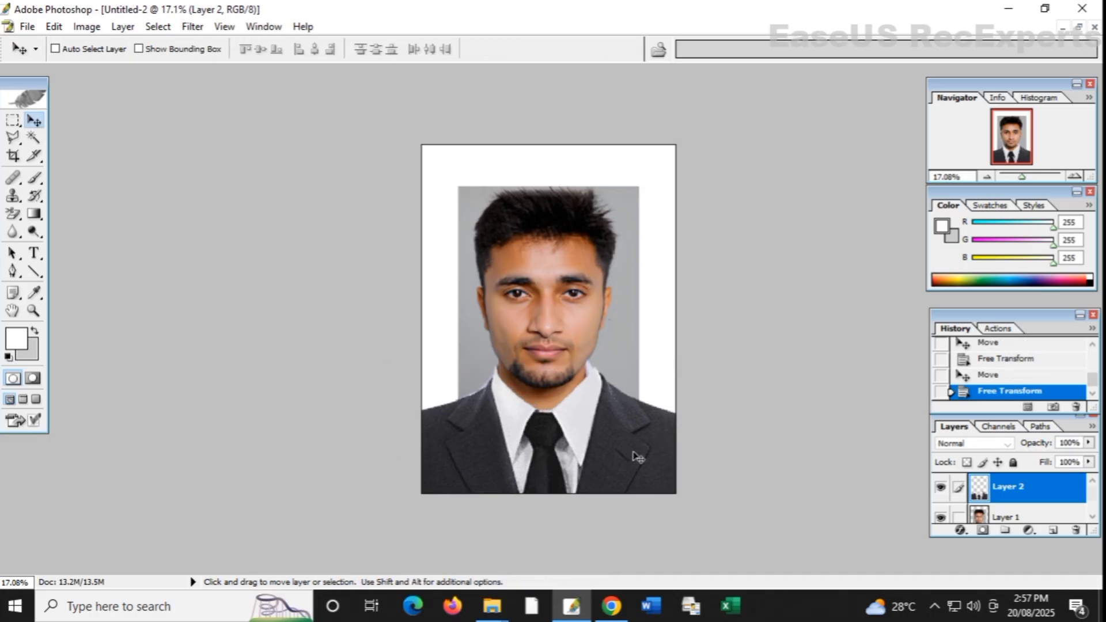
# - Save the suited portrait to the Desktop as Untitled-2, changing the format from PSD to an image format
pyautogui.hotkey('ctrl', '+')
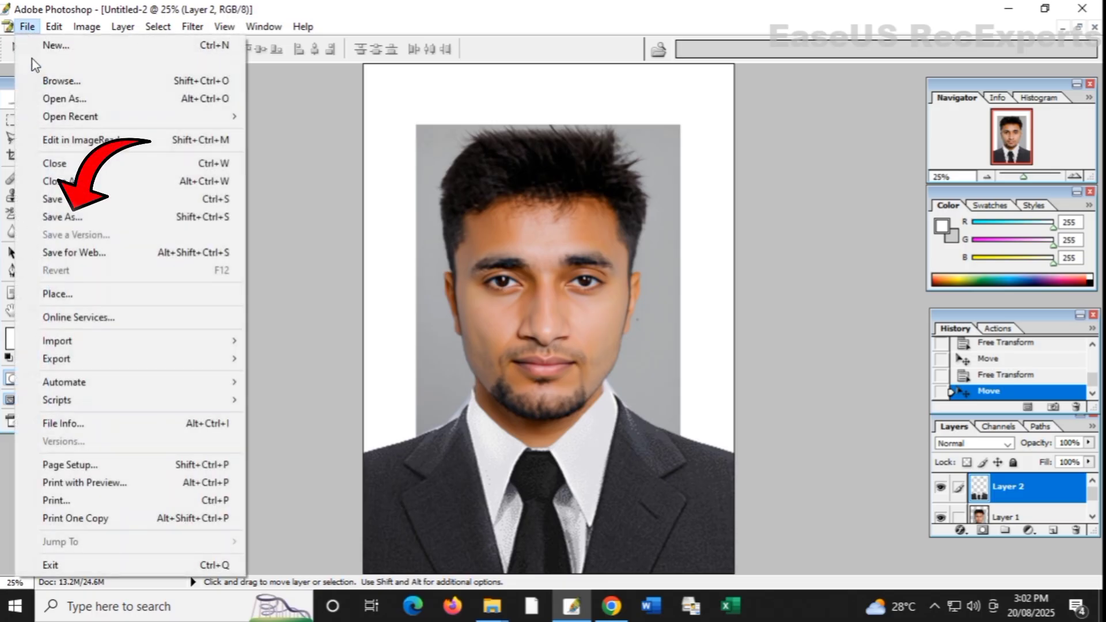
pyautogui.click(72, 218)
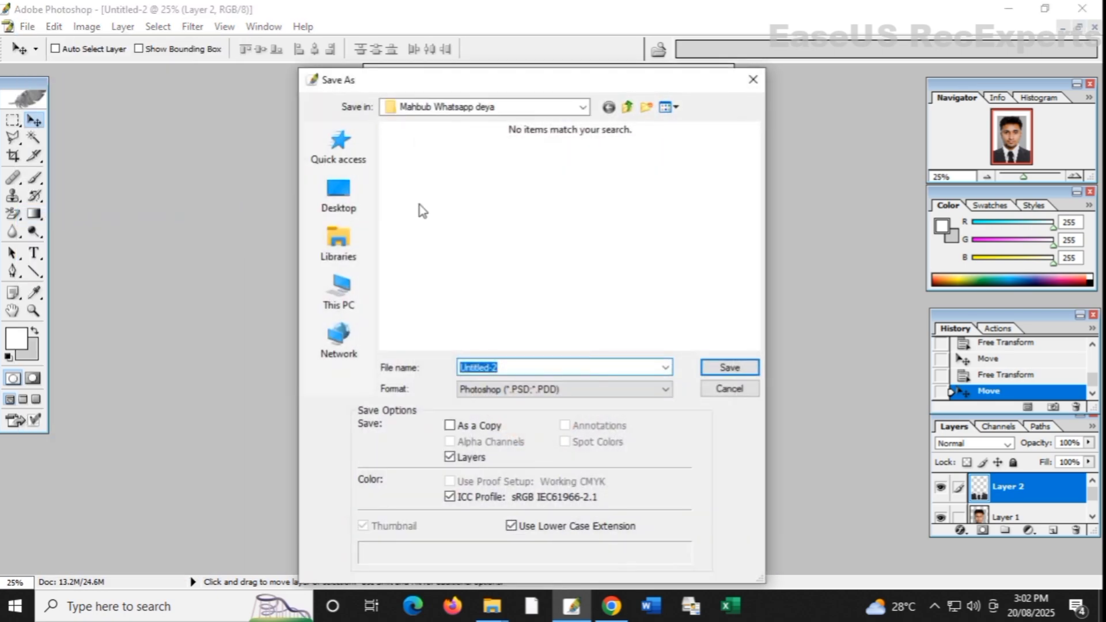
pyautogui.click(339, 193)
pyautogui.click(517, 389)
pyautogui.click(512, 468)
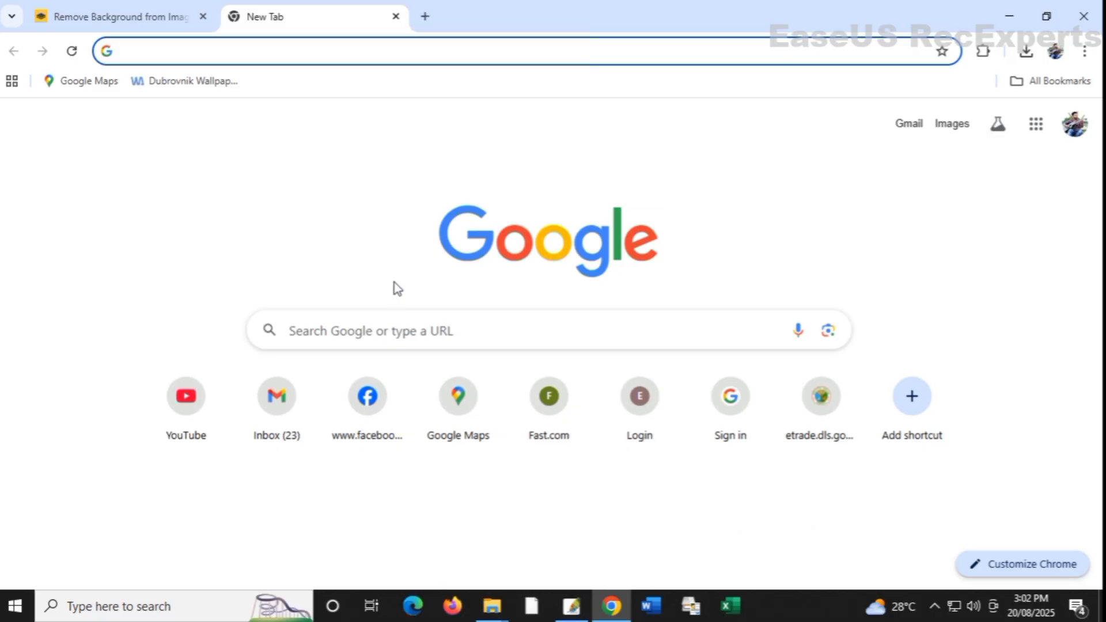
# - Search Google for "free ai enhancer" in the browser and open Cutout.Pro's Free Image Enhancer & Image Upscaler page
pyautogui.click(397, 325)
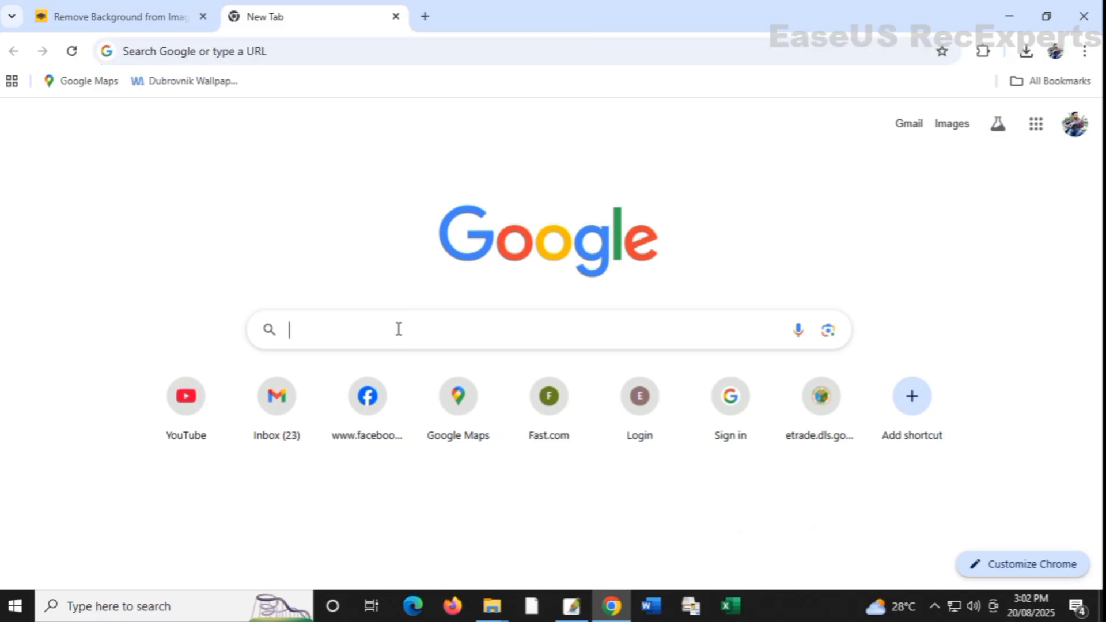
pyautogui.write('free')
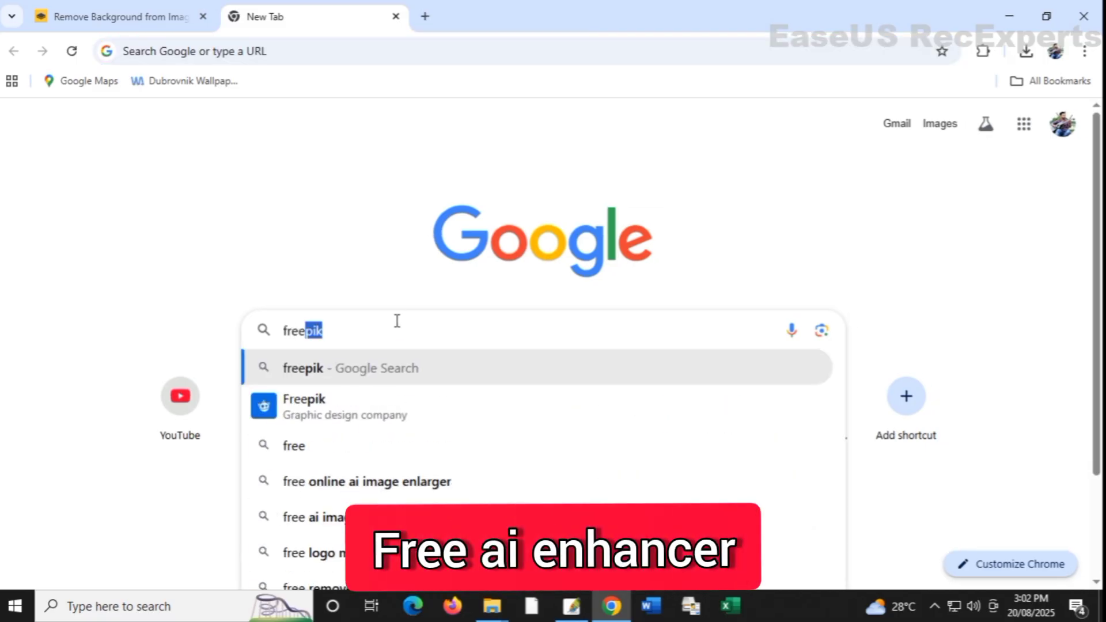
pyautogui.write(' ai e')
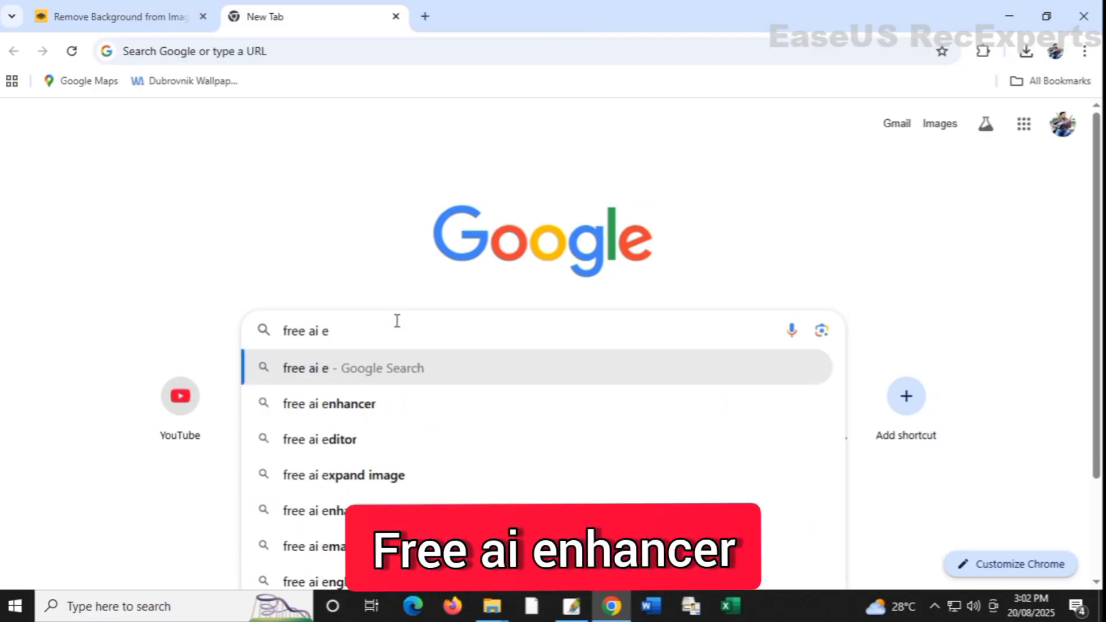
pyautogui.press('Down')
pyautogui.press('Return')
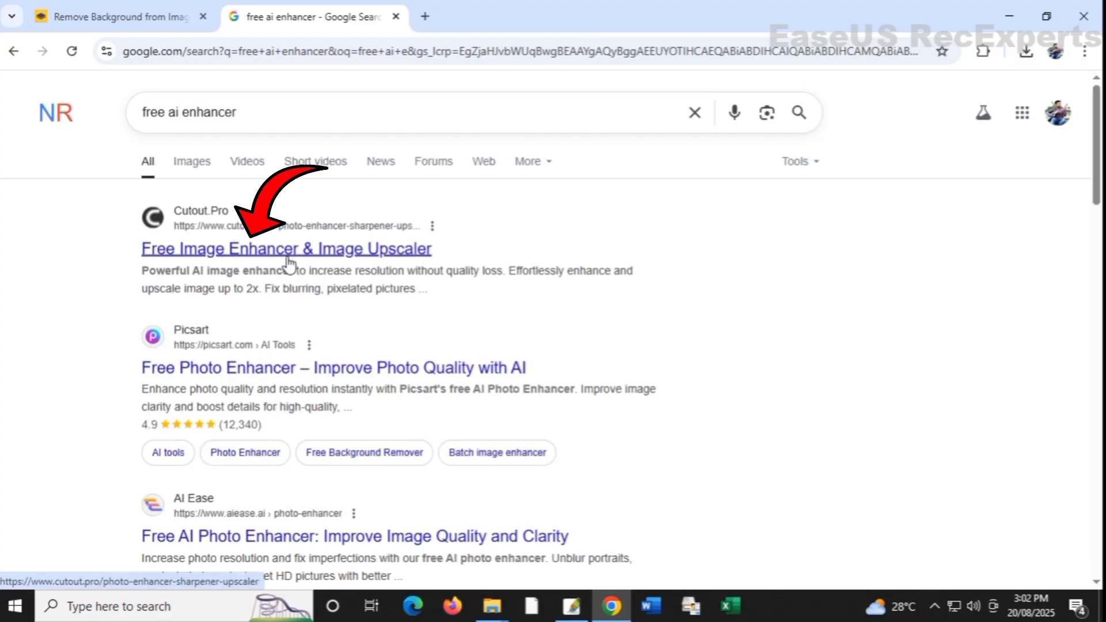
pyautogui.click(329, 253)
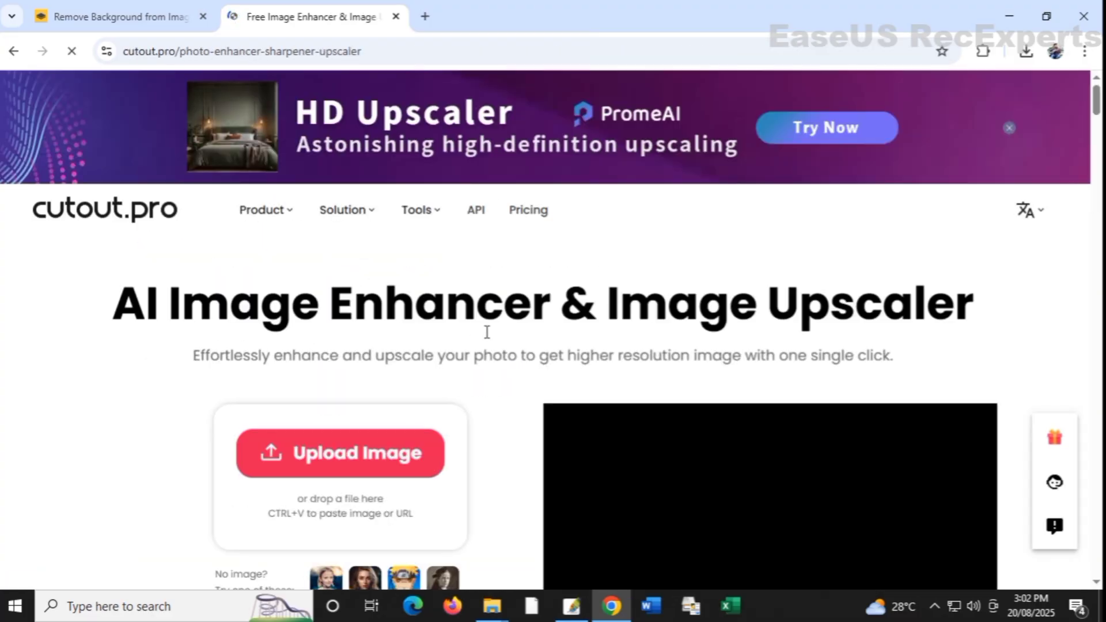
# - Upload the Untitled-2 portrait from the Desktop to the Photo Enhancer
pyautogui.scroll(-1, 481, 328)
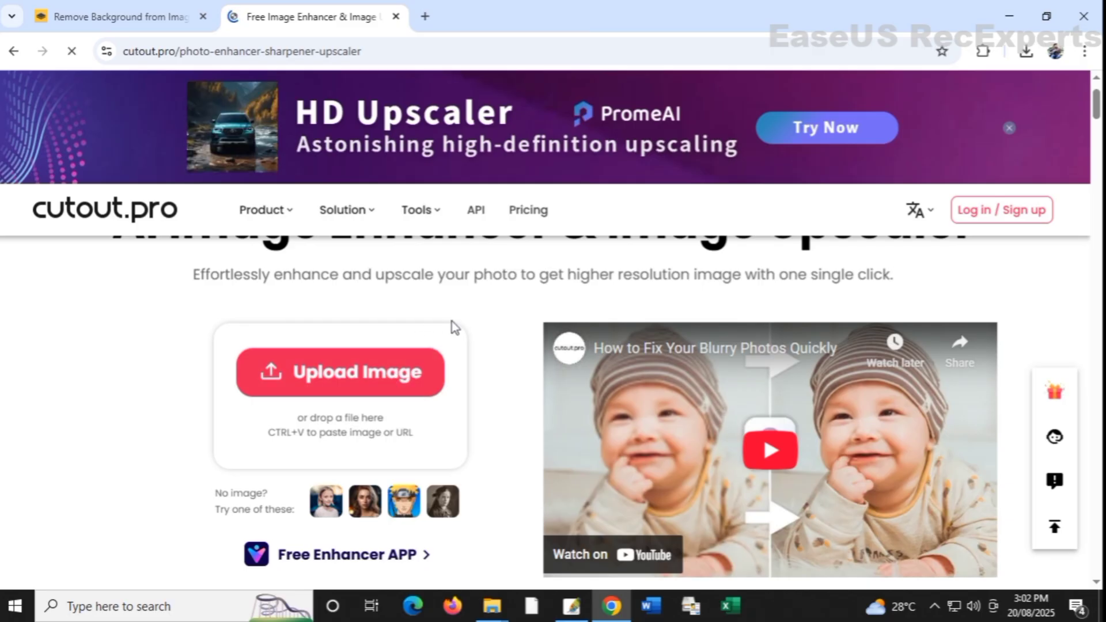
pyautogui.click(395, 397)
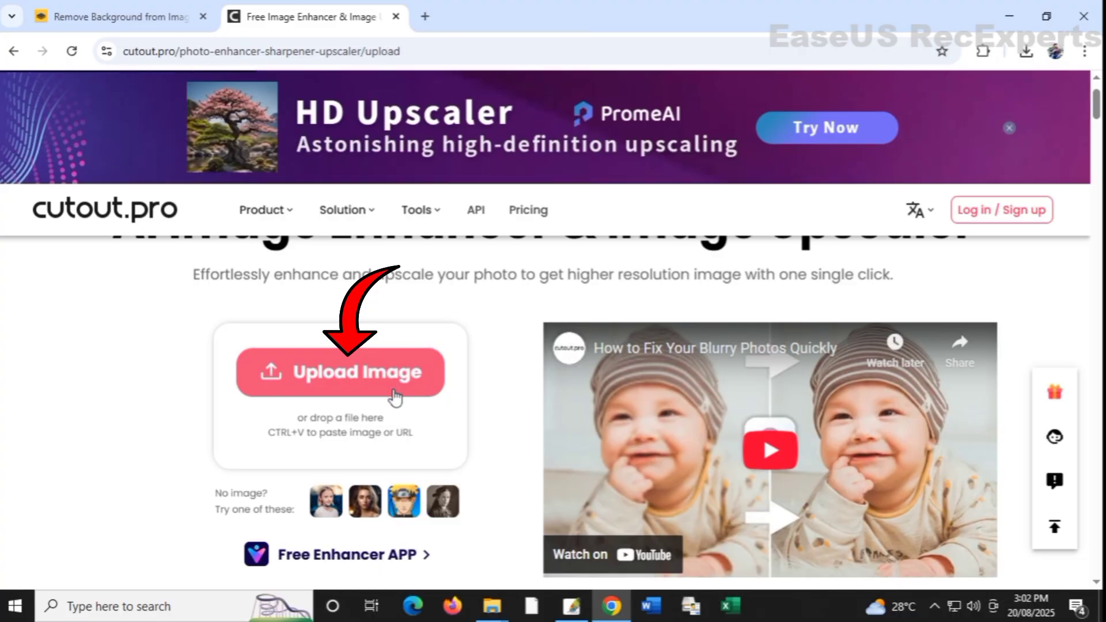
pyautogui.click(376, 351)
pyautogui.click(797, 562)
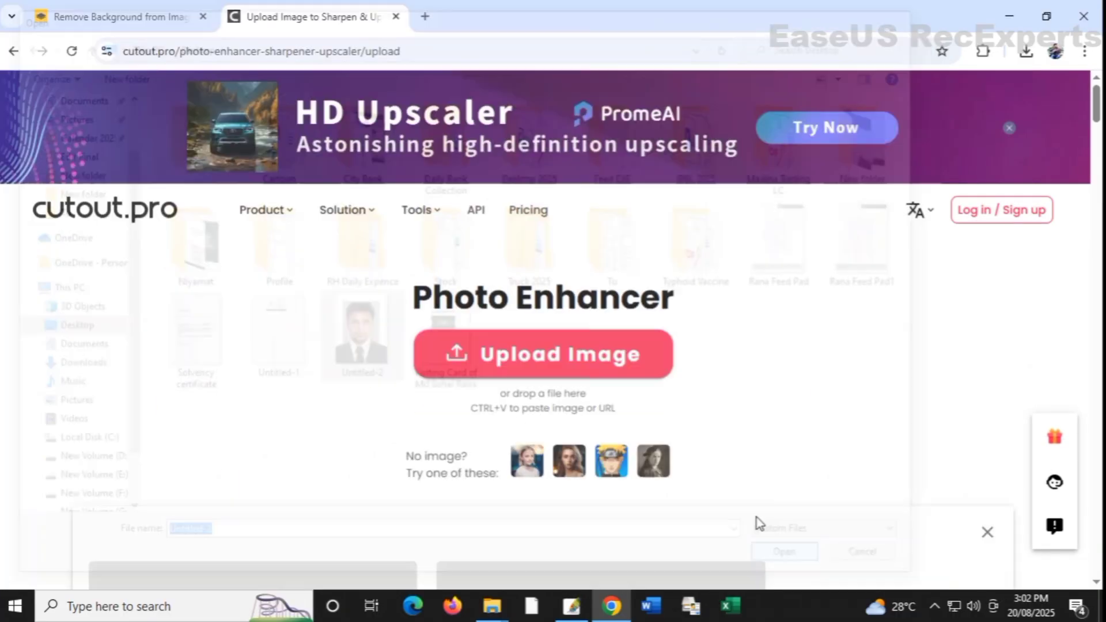
# - Download the enhanced portrait in HD at 1828 x 2516, signing in to cutout.pro with the Google account
pyautogui.scroll(-3, 645, 371)
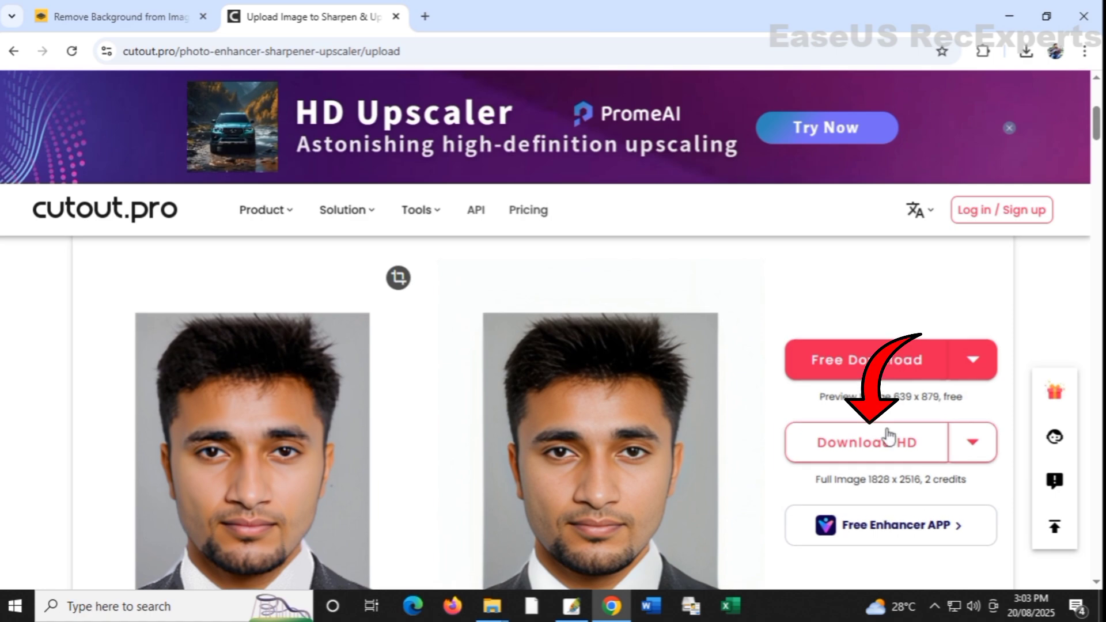
pyautogui.click(928, 448)
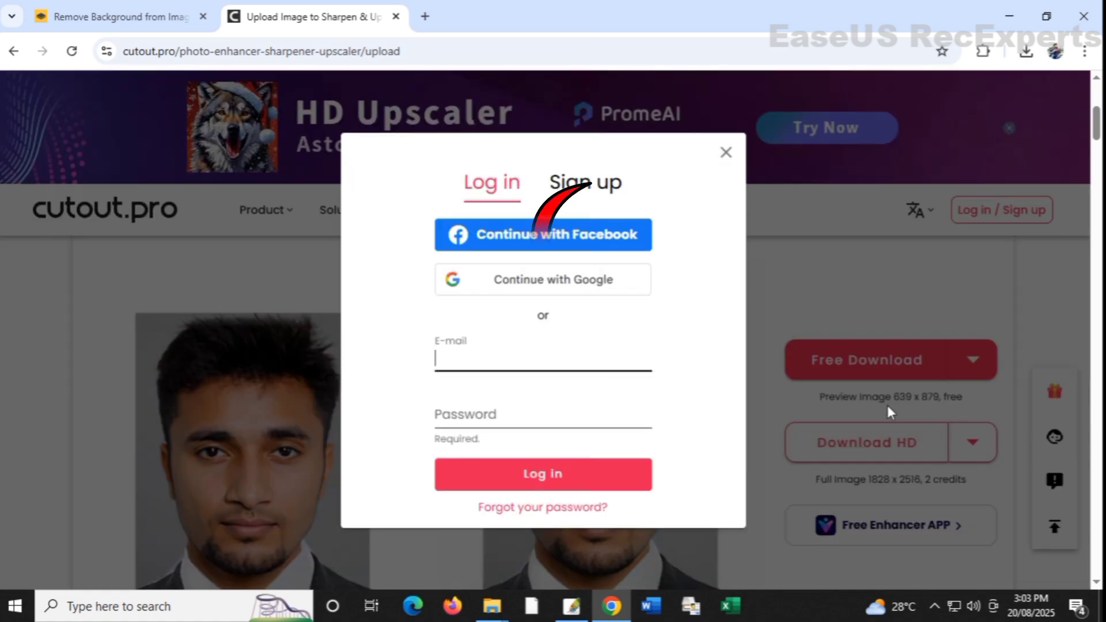
pyautogui.click(607, 288)
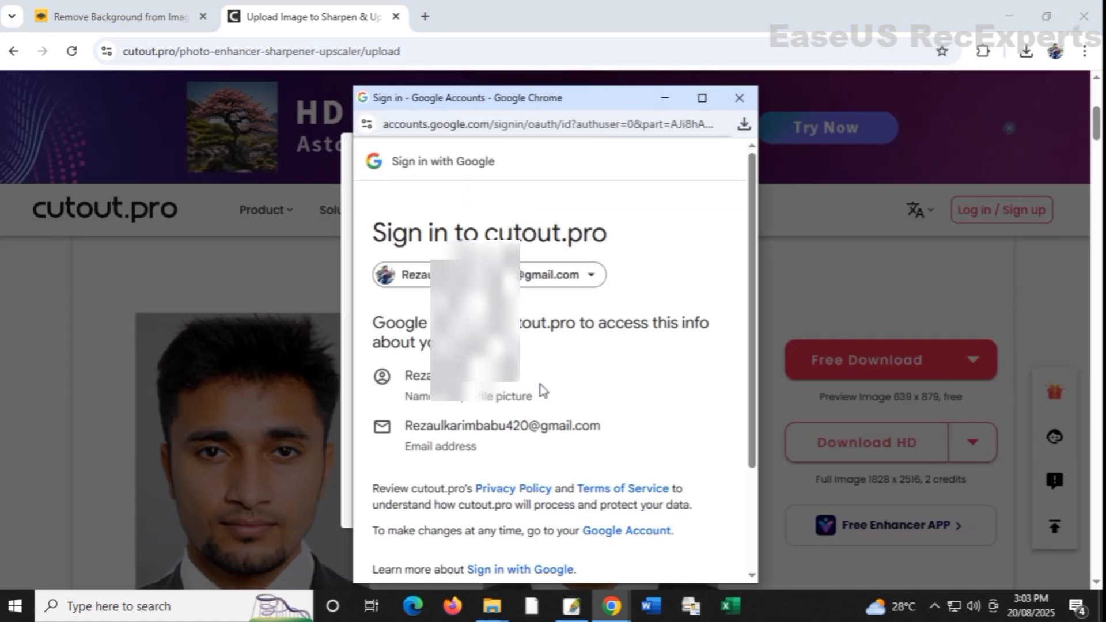
pyautogui.scroll(-3, 583, 396)
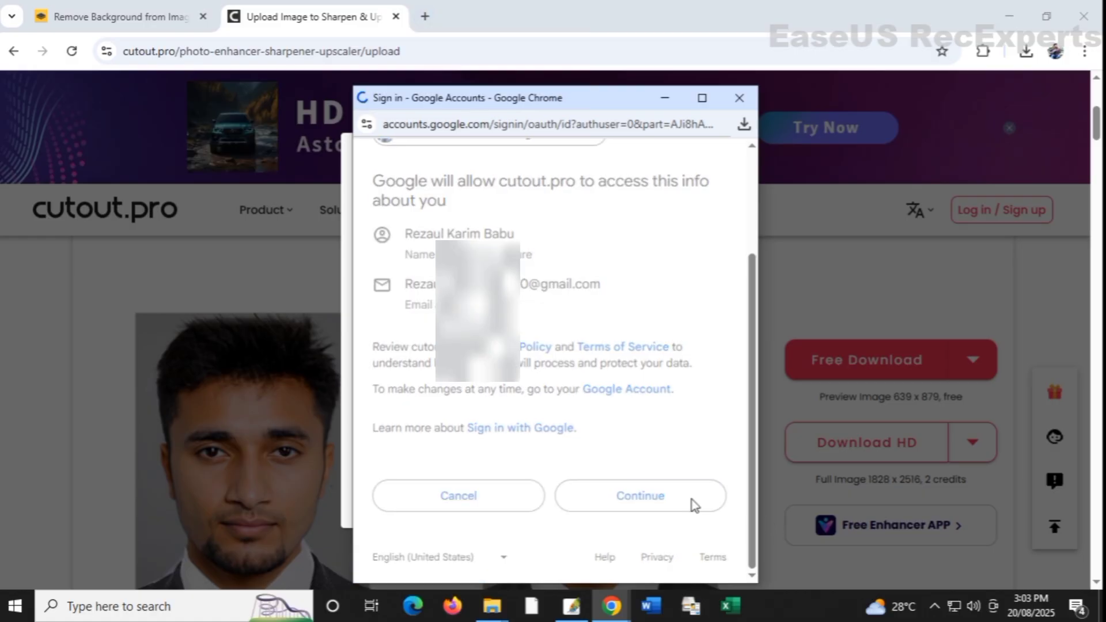
pyautogui.click(693, 504)
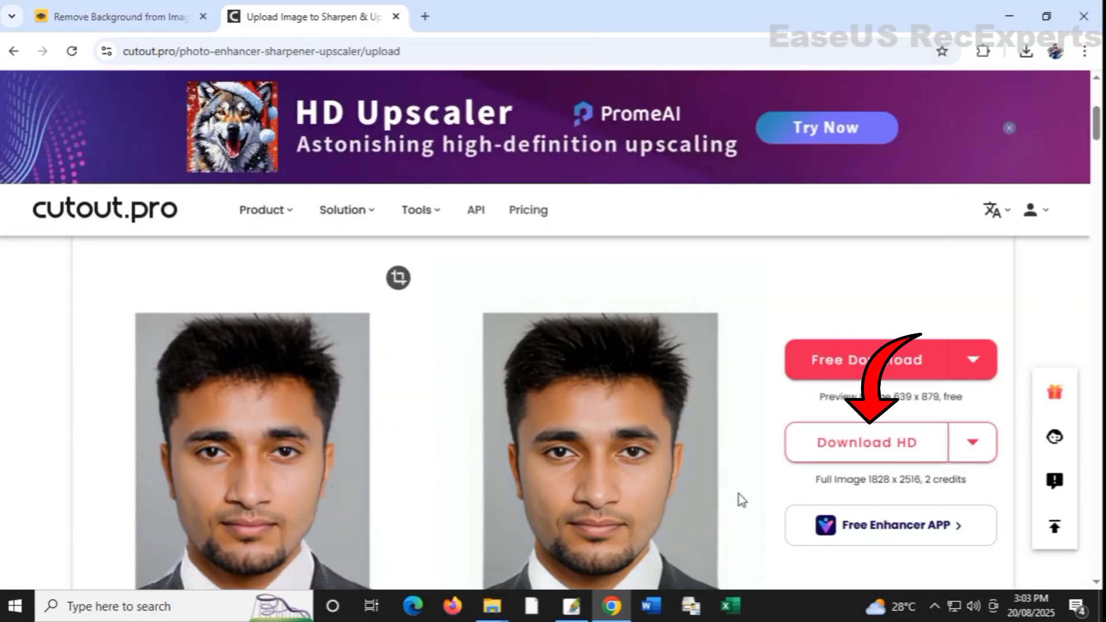
pyautogui.click(896, 455)
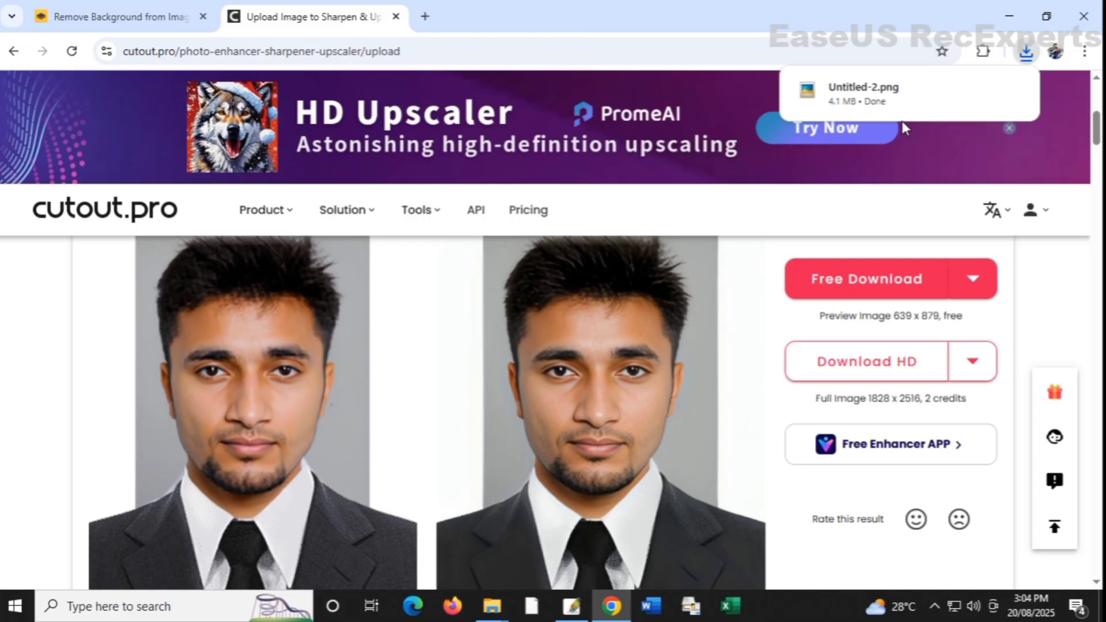
# - Open the downloaded Untitled-2.png in the photo viewer and examine the enhanced portrait up close
pyautogui.click(863, 93)
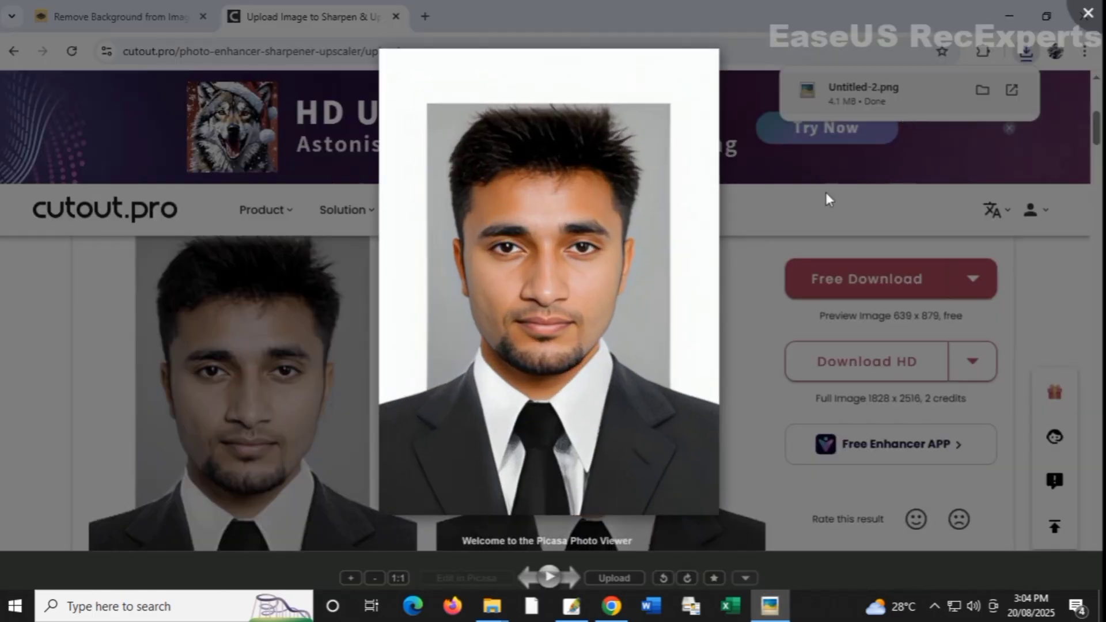
pyautogui.scroll(2, 581, 405)
pyautogui.scroll(-3, 575, 400)
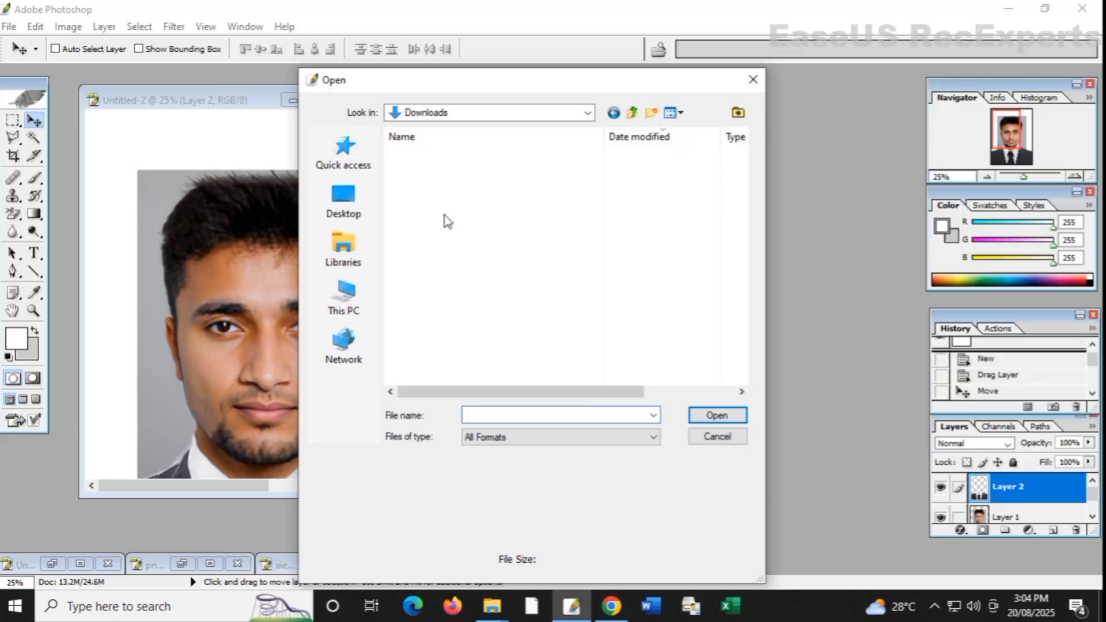
# - Switch to Photoshop, open the enhanced Untitled-2.png from Downloads, and minimize the older Untitled-2 document
pyautogui.click(449, 173)
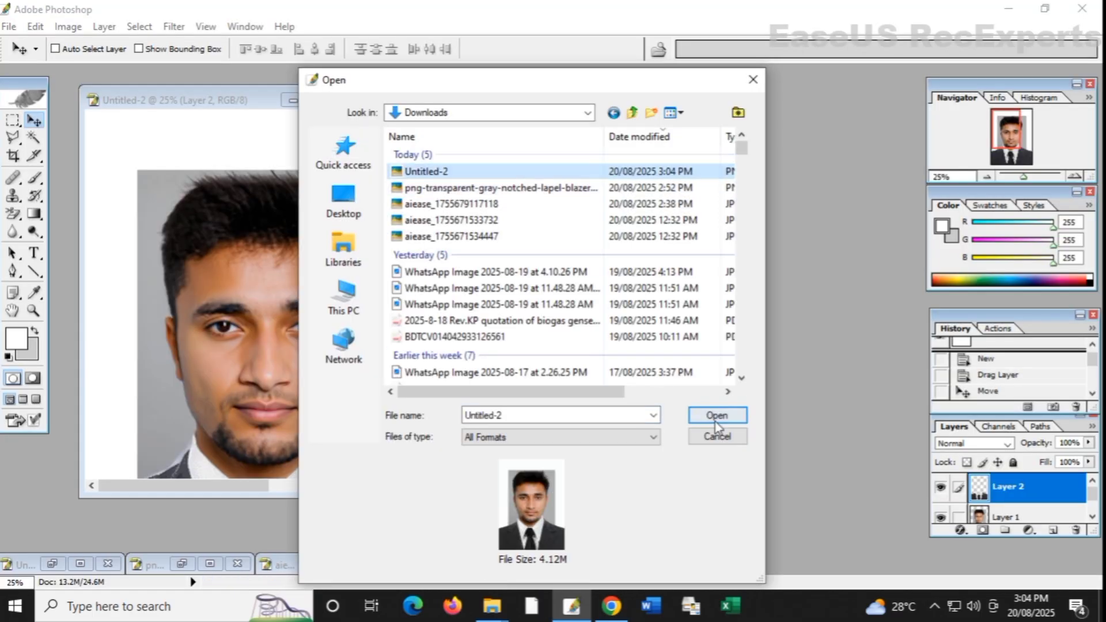
pyautogui.doubleClick(449, 173)
pyautogui.moveTo(218, 106); pyautogui.dragTo(616, 129)
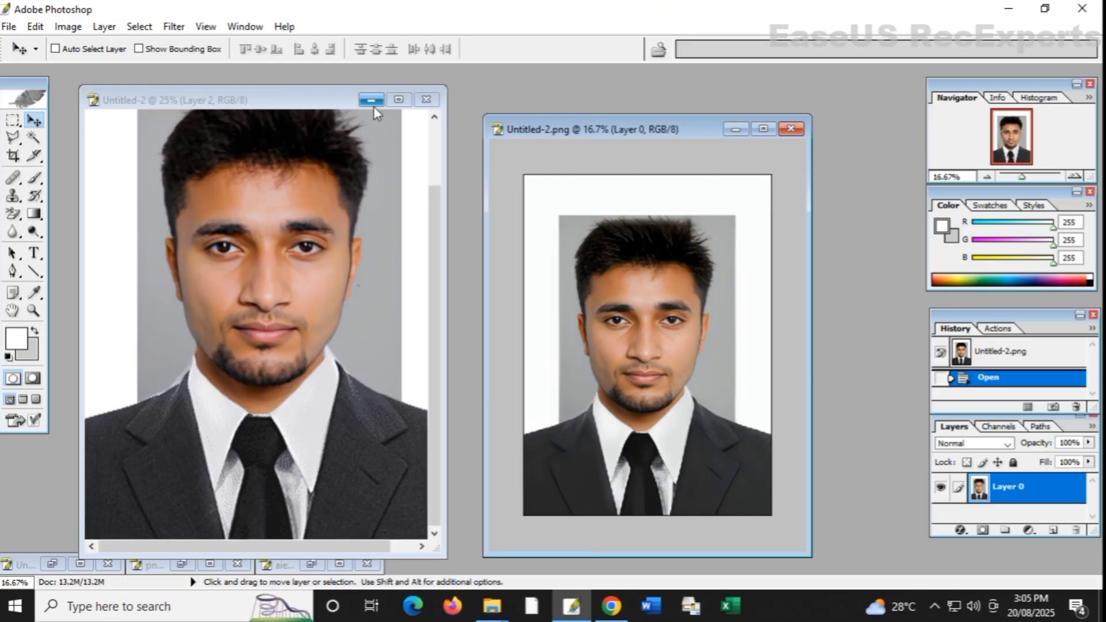
pyautogui.click(373, 102)
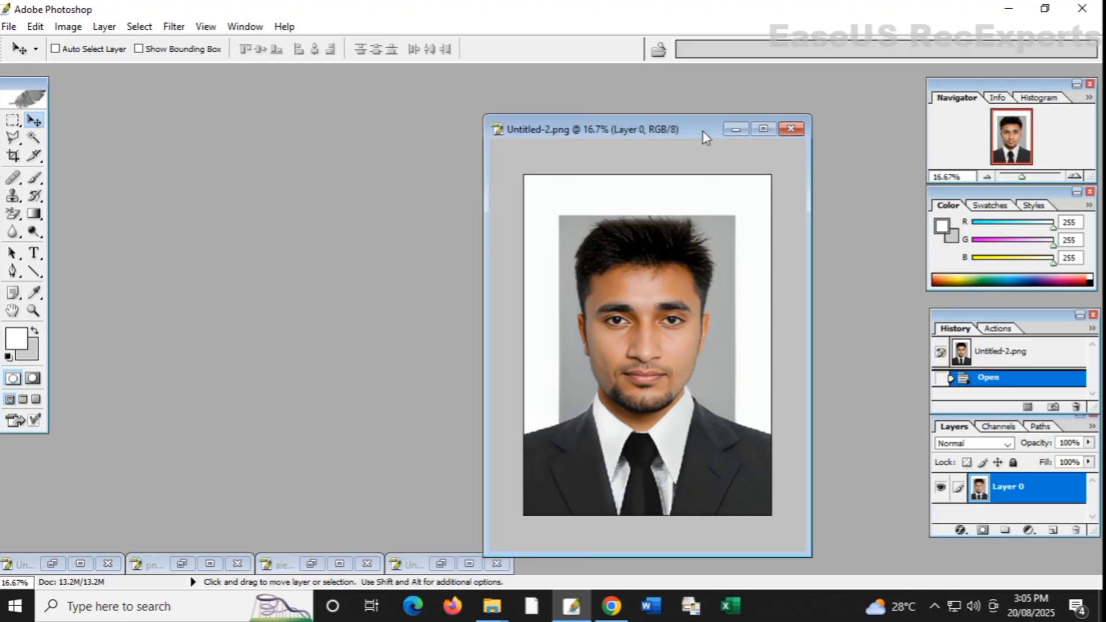
pyautogui.moveTo(702, 134); pyautogui.dragTo(510, 92)
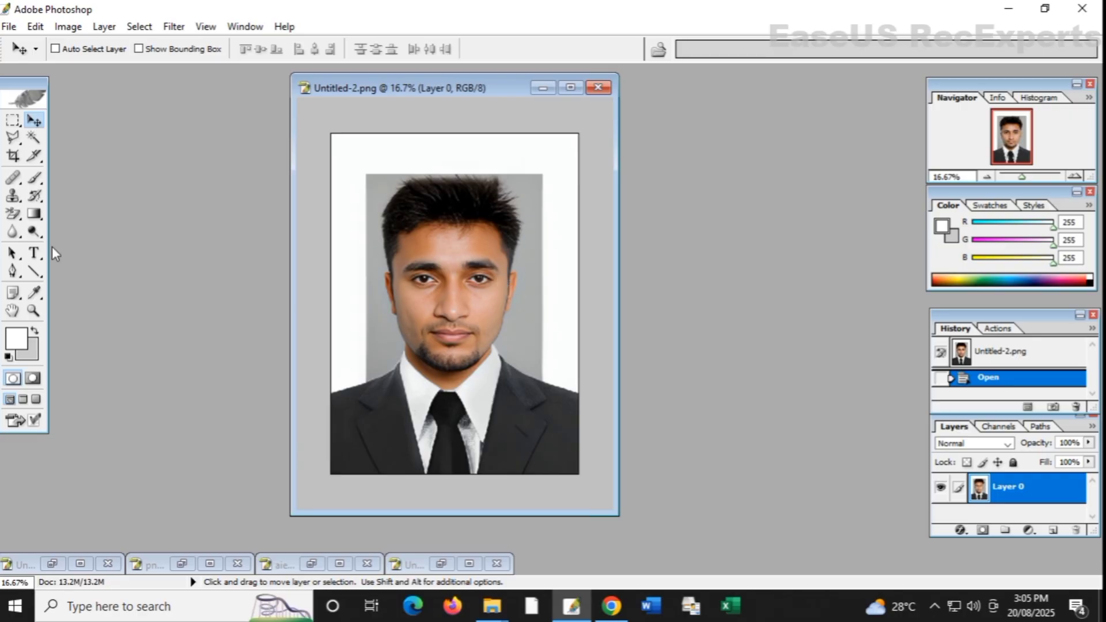
# - Select the grey backdrop around the man with the Magic Wand and add the surrounding white border to the selection
pyautogui.click(36, 139)
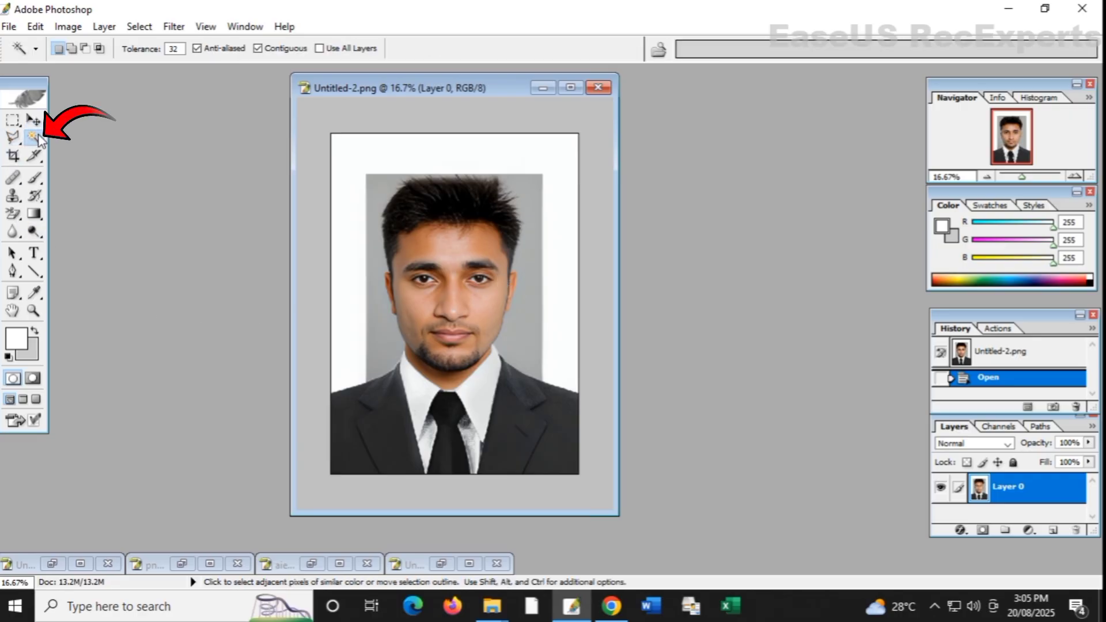
pyautogui.click(374, 280)
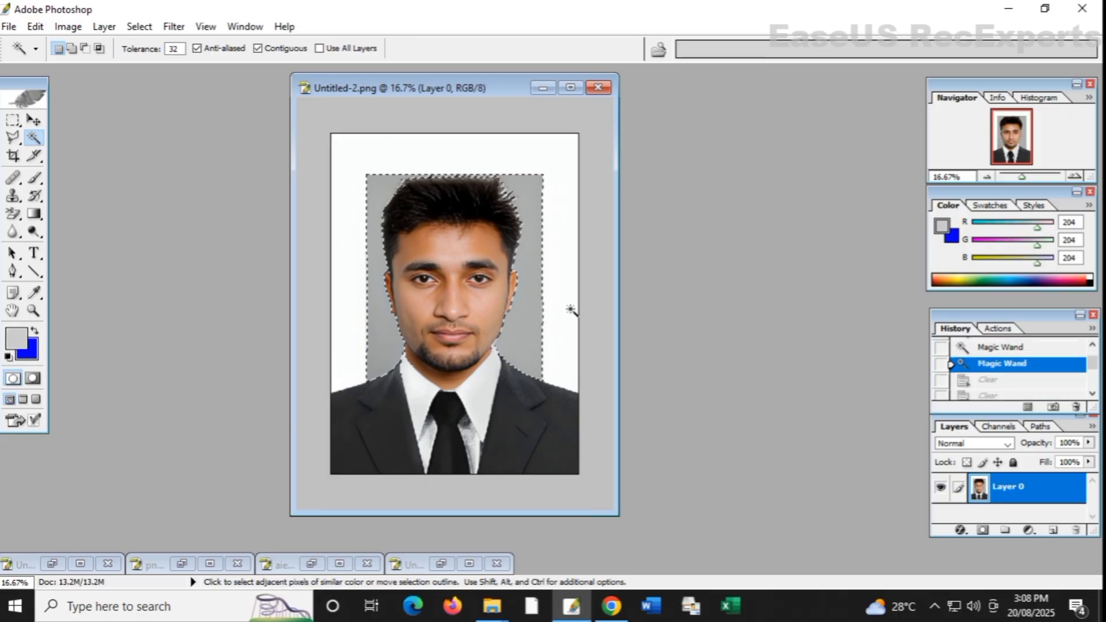
pyautogui.press('shift')
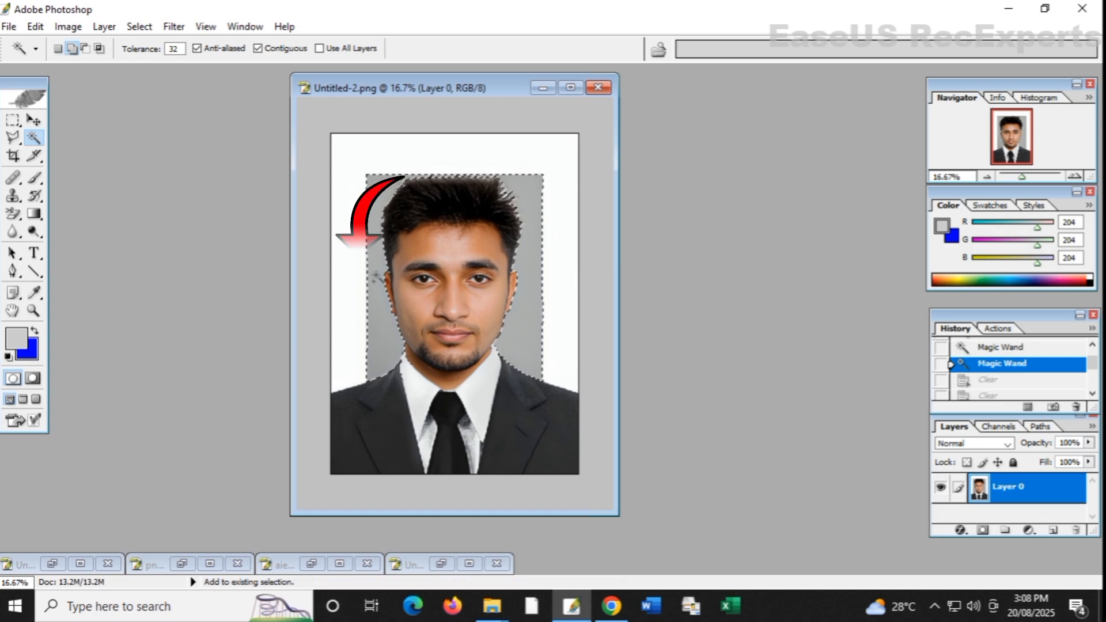
pyautogui.keyDown('shift'); pyautogui.click(362, 275); pyautogui.keyUp('shift')
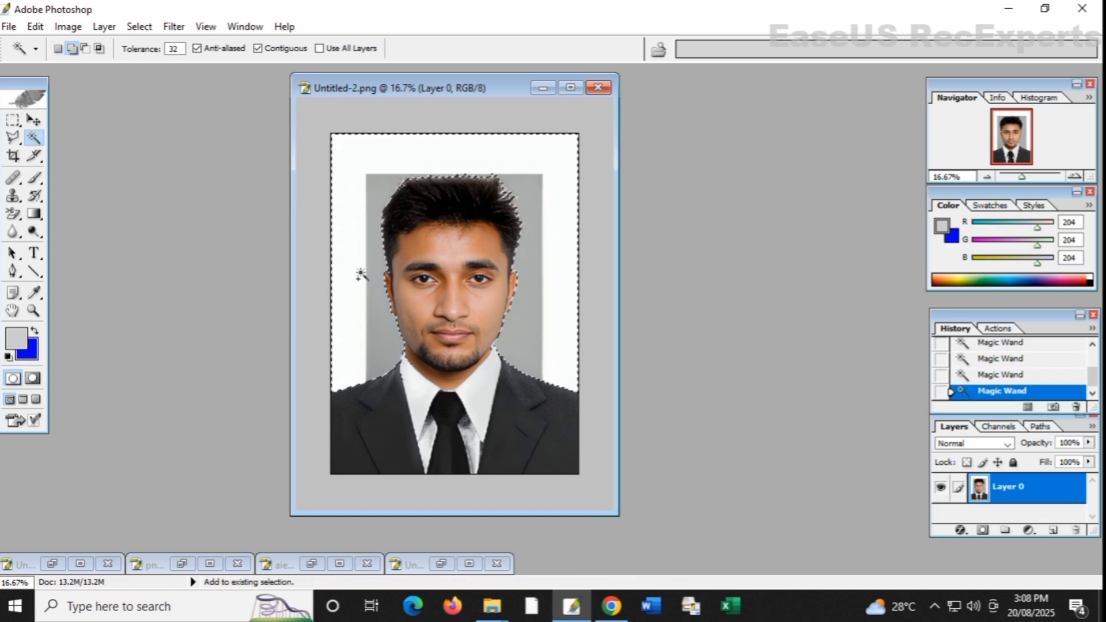
# - Feather the background selection, fill it with white (FFFFFF) as the background color, and deselect
pyautogui.click(27, 350)
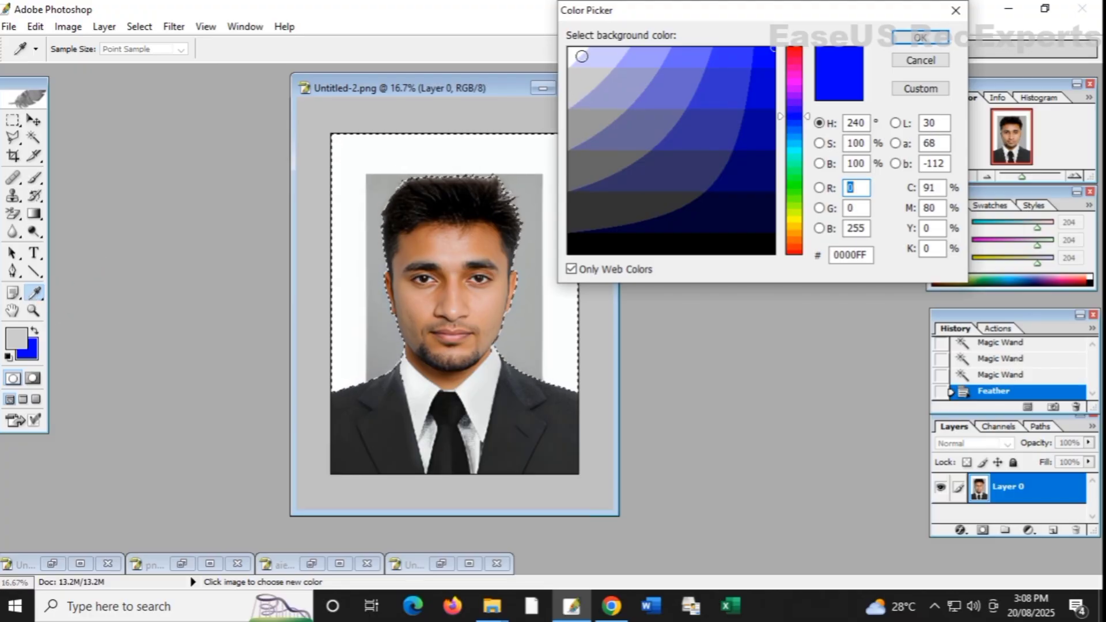
pyautogui.click(419, 157)
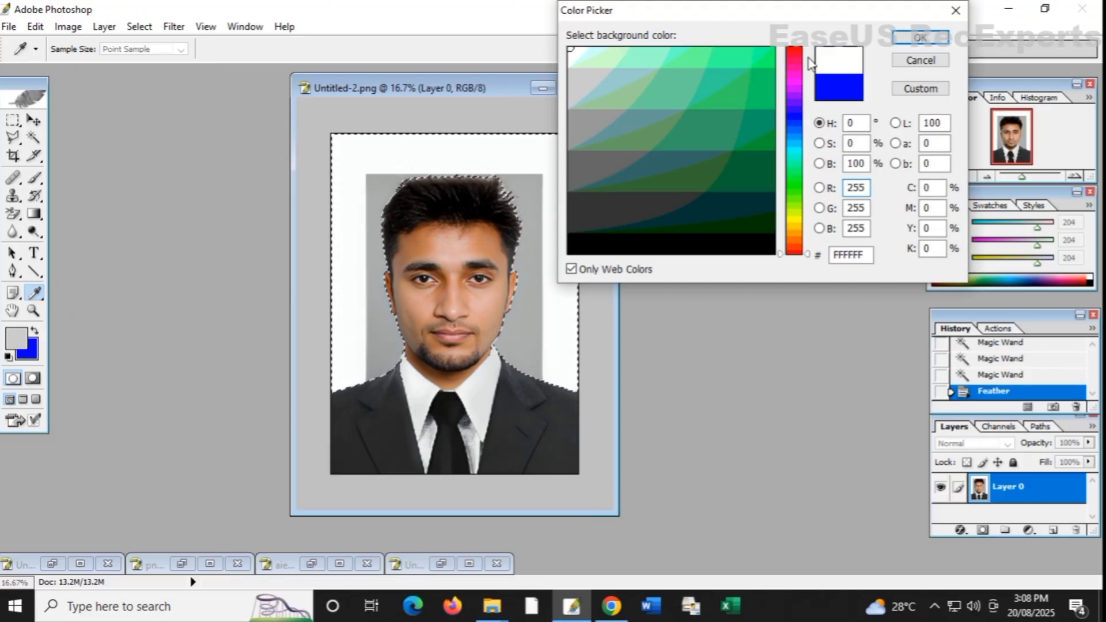
pyautogui.press('Return')
pyautogui.press('w')
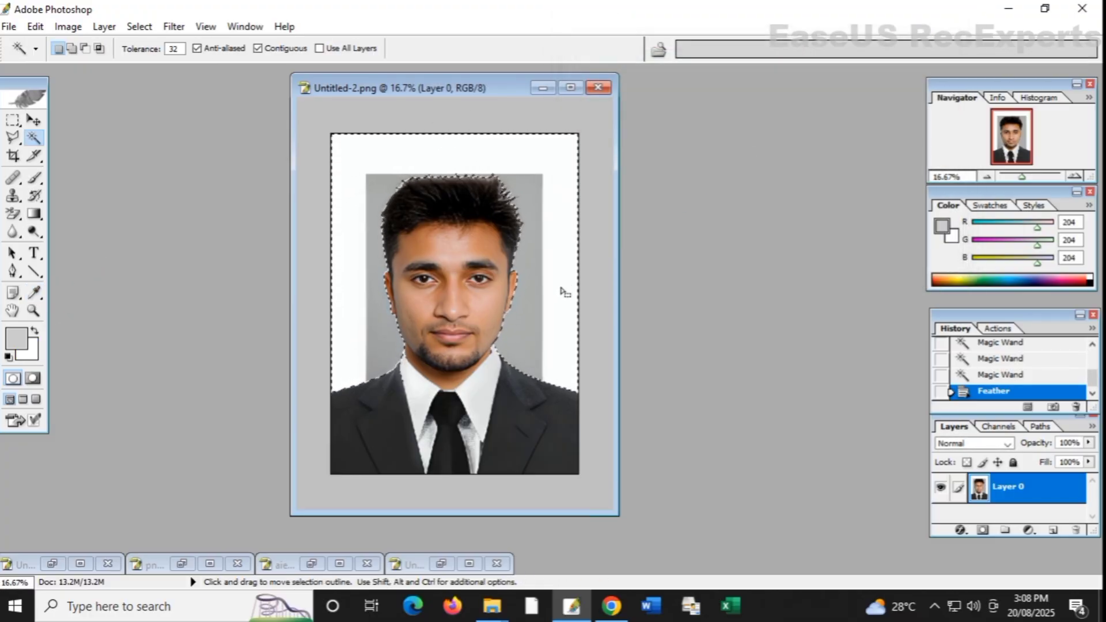
pyautogui.hotkey('ctrl', 'Delete')
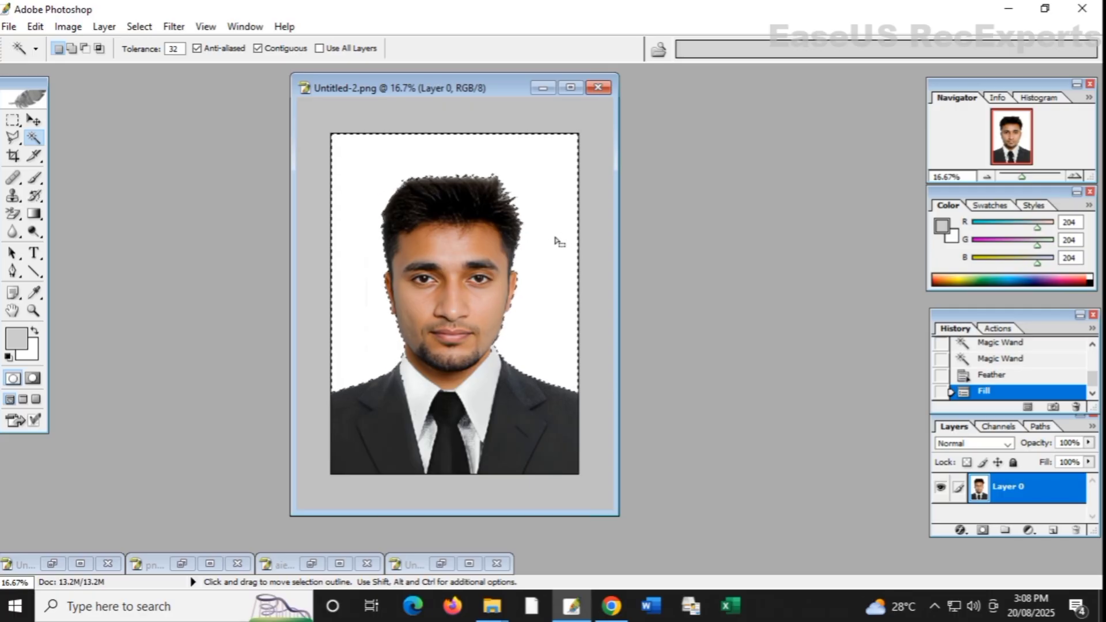
pyautogui.hotkey('ctrl', 'd')
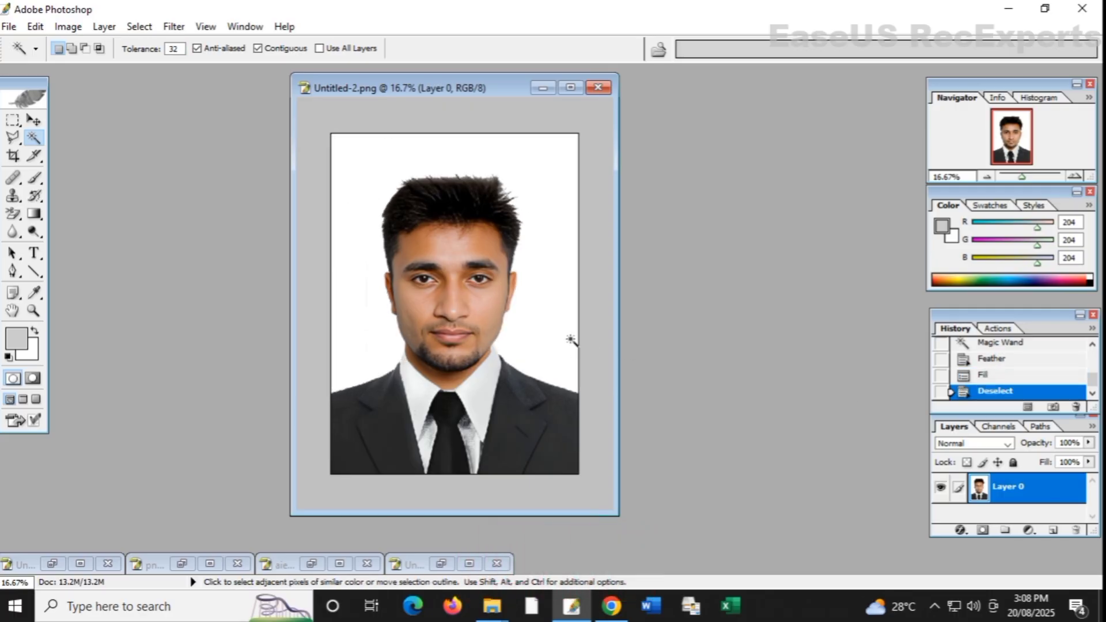
# - Trim the stray hair edges by outlining them with the Polygonal Lasso, filling the area with white, and deselecting
pyautogui.click(464, 262)
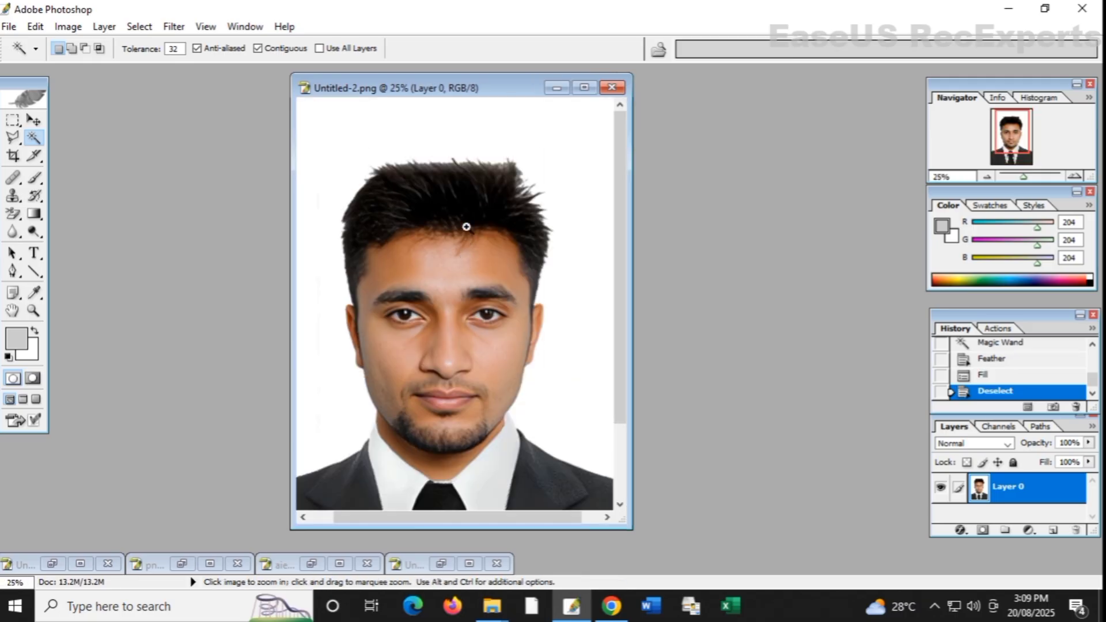
pyautogui.press('l')
pyautogui.click(373, 169)
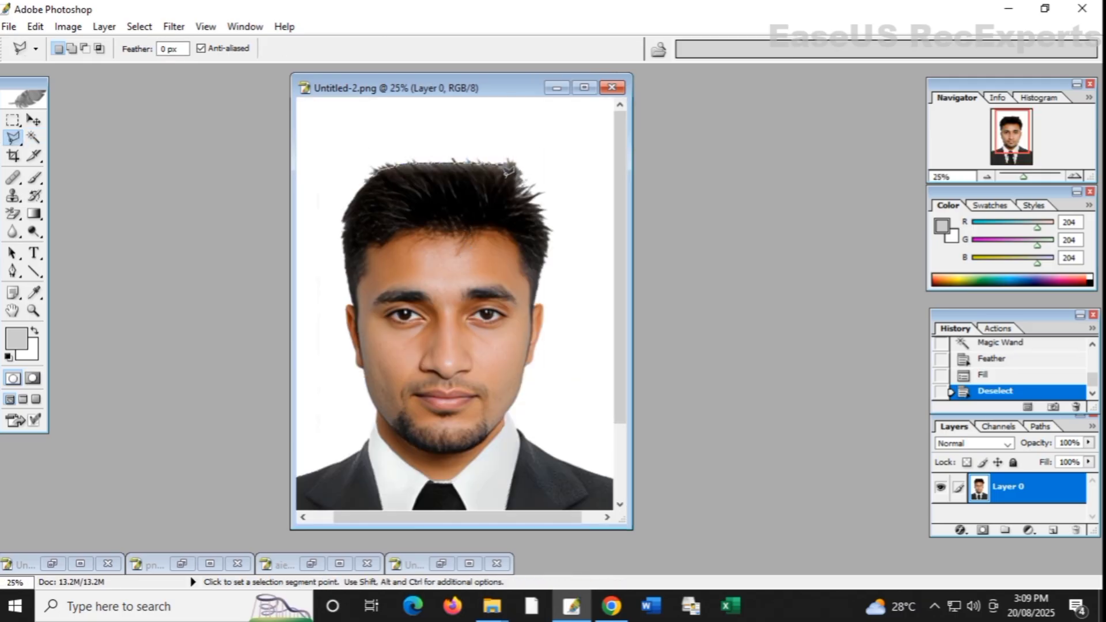
pyautogui.click(569, 233)
pyautogui.click(556, 172)
pyautogui.click(521, 142)
pyautogui.click(396, 141)
pyautogui.click(314, 164)
pyautogui.click(314, 215)
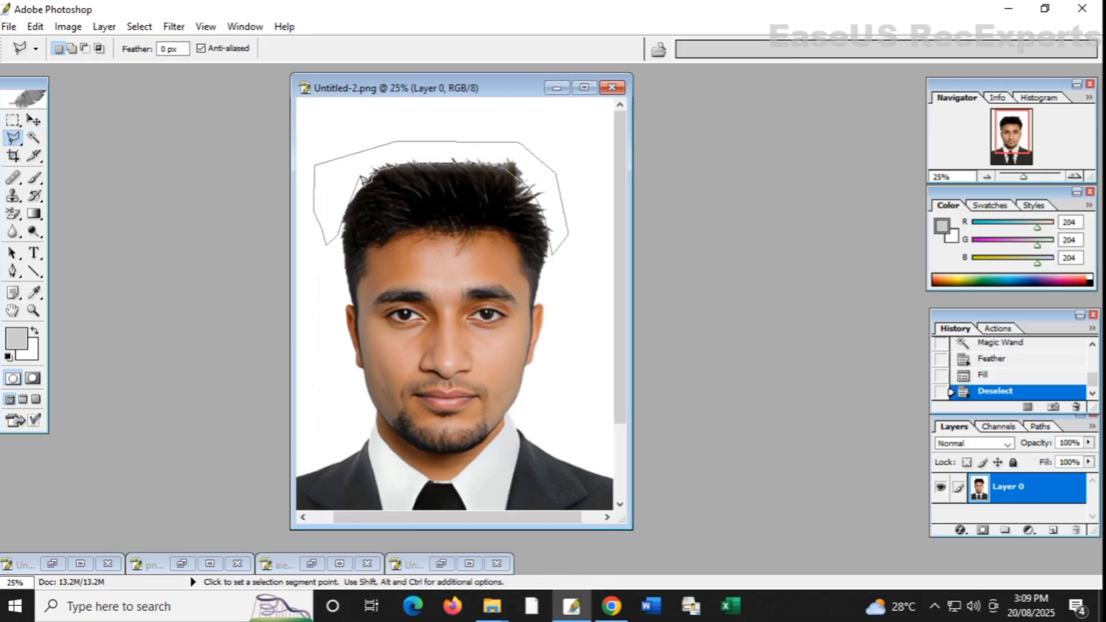
pyautogui.click(357, 195)
pyautogui.click(376, 172)
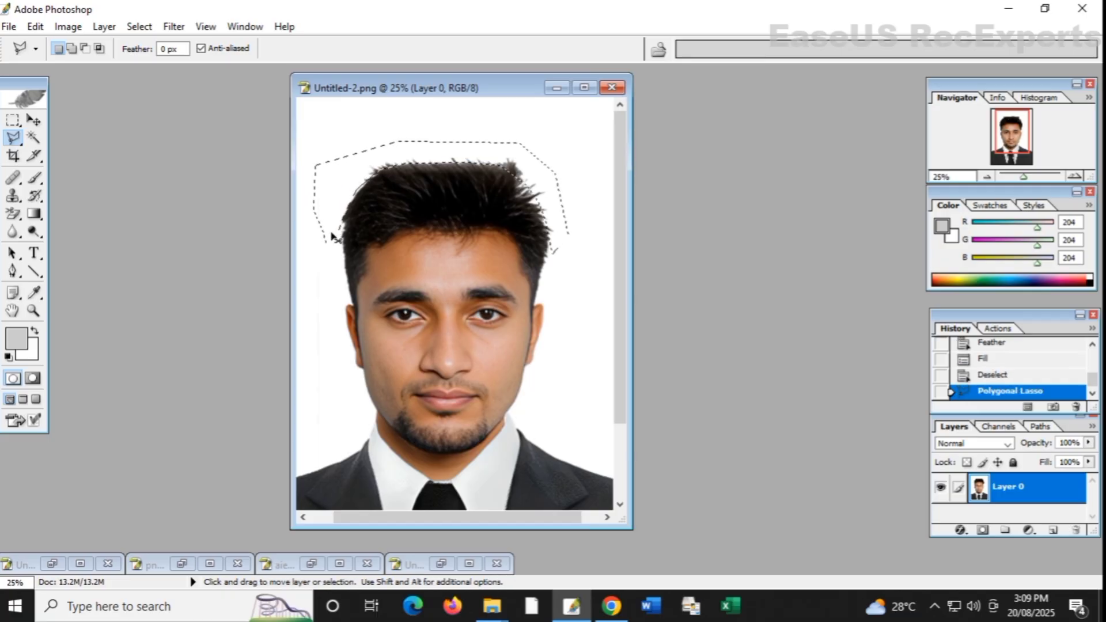
pyautogui.hotkey('ctrl', 'Delete')
pyautogui.hotkey('ctrl', 'd')
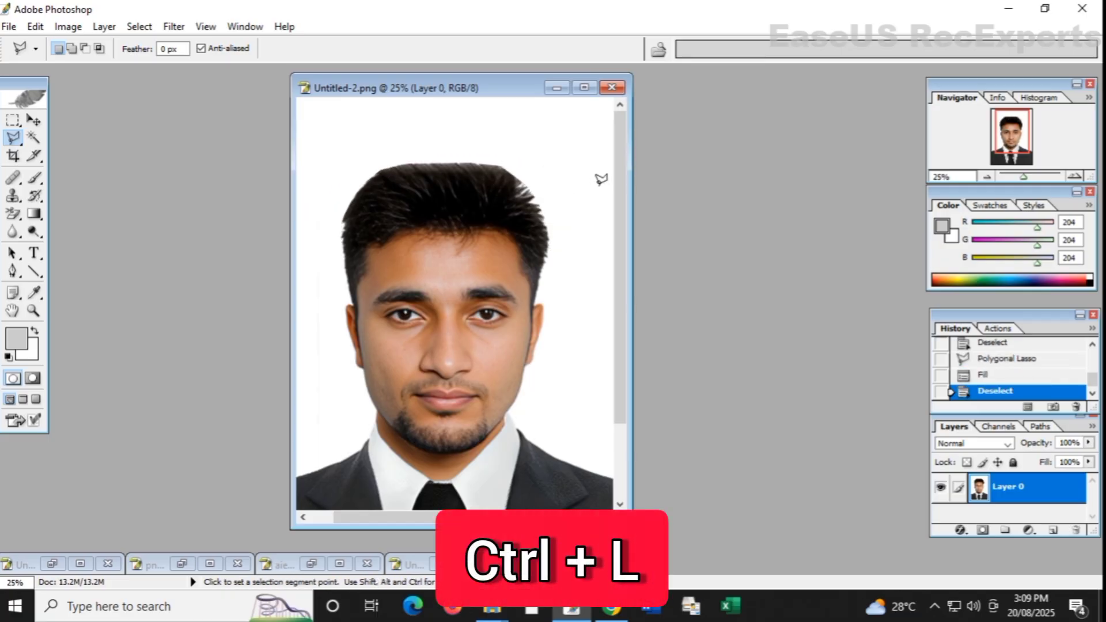
# - Brighten the portrait slightly with a Levels adjustment on the RGB channel
pyautogui.hotkey('ctrl', 'l')
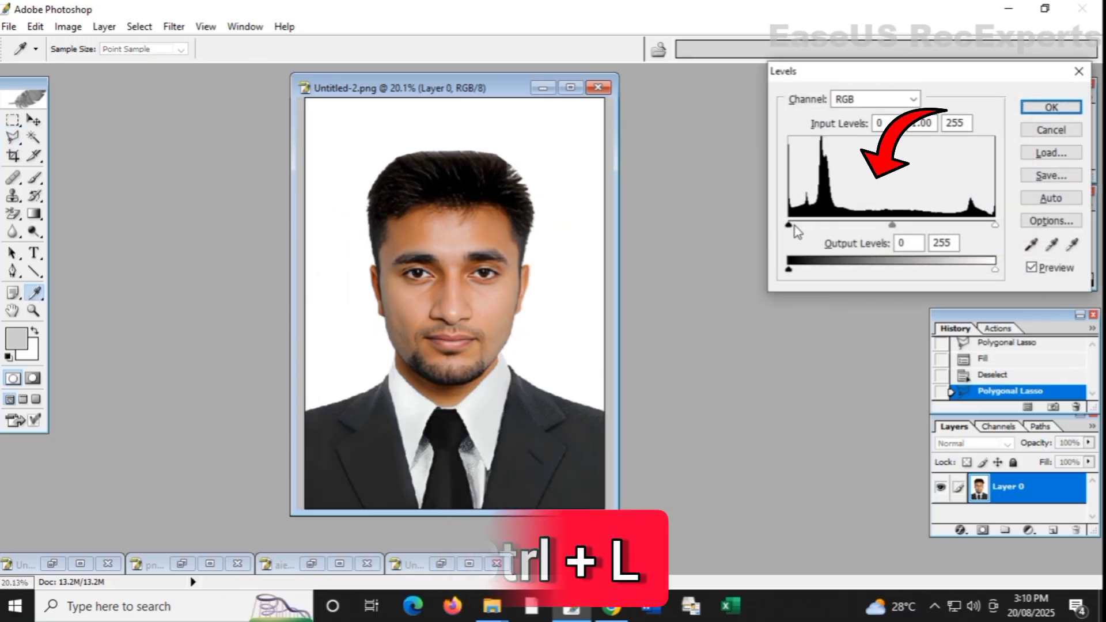
pyautogui.moveTo(794, 226)
pyautogui.mouseDown()
pyautogui.moveTo(804, 226)
pyautogui.moveTo(779, 224)
pyautogui.mouseUp()
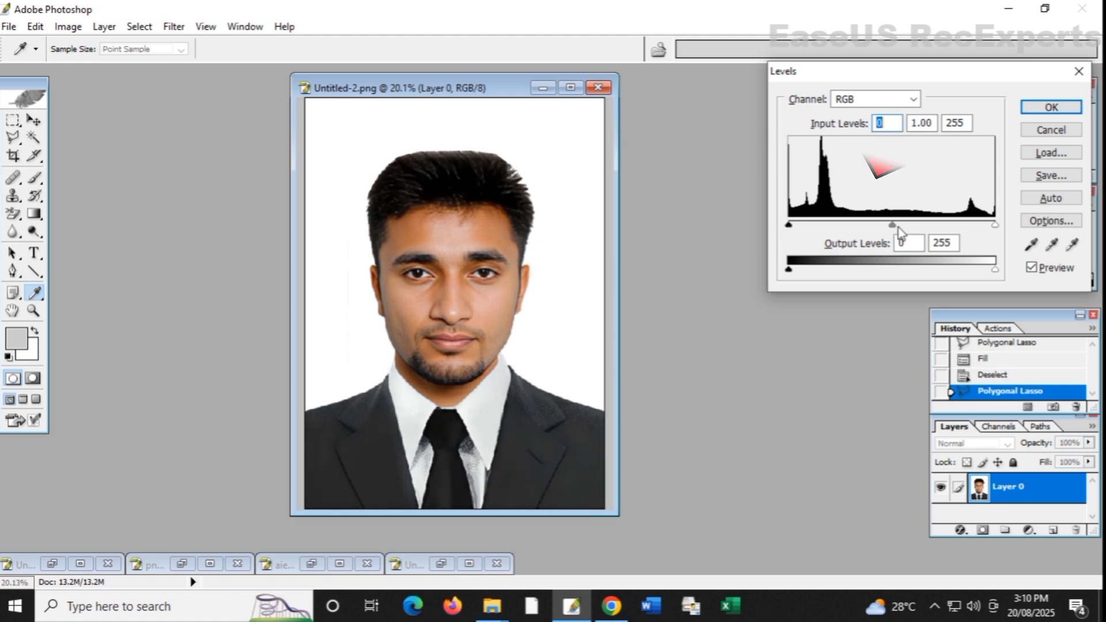
pyautogui.moveTo(994, 225)
pyautogui.mouseDown()
pyautogui.moveTo(977, 225)
pyautogui.moveTo(1027, 222)
pyautogui.moveTo(988, 223)
pyautogui.mouseUp()
pyautogui.click(1040, 110)
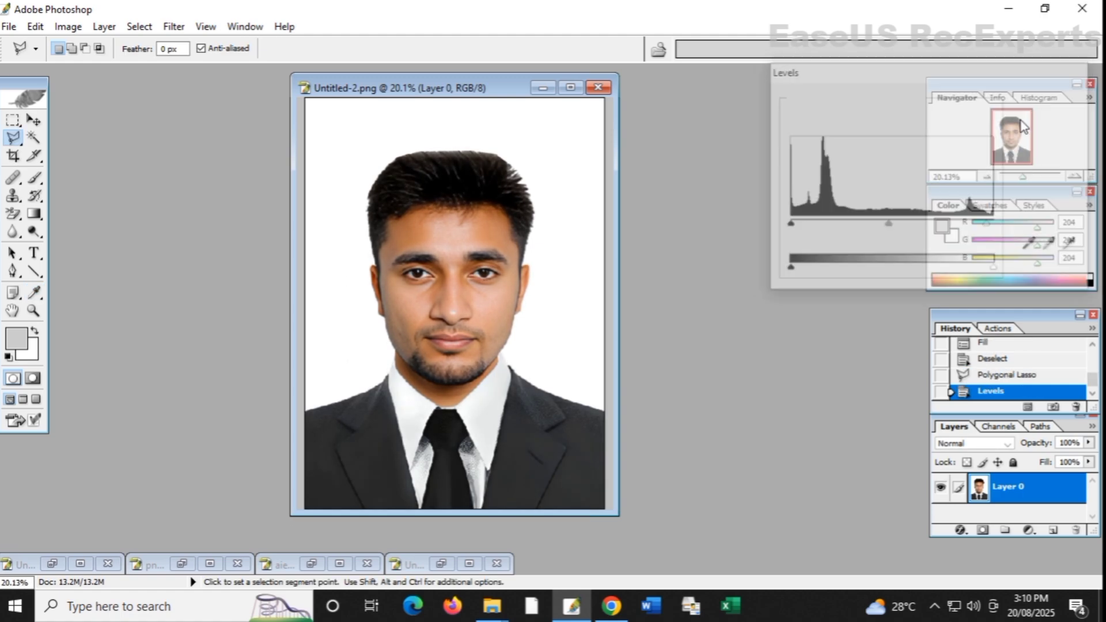
# - Crop the portrait to 38 mm wide by 48 mm high at a resolution of 300 pixels/inch
pyautogui.moveTo(309, 248); pyautogui.dragTo(463, 500)
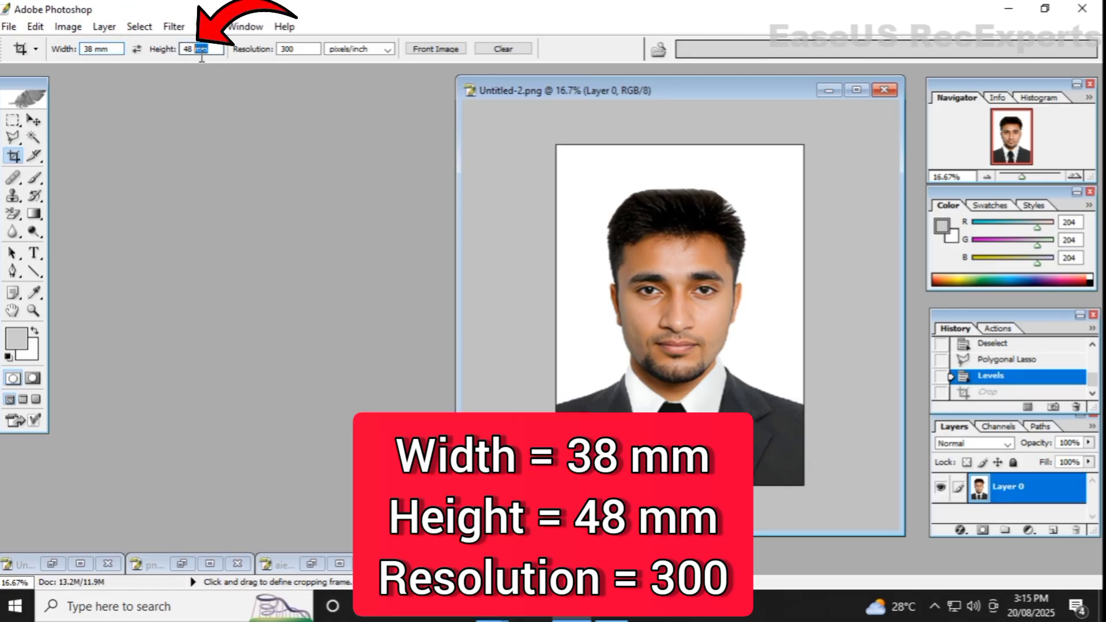
pyautogui.click(233, 74)
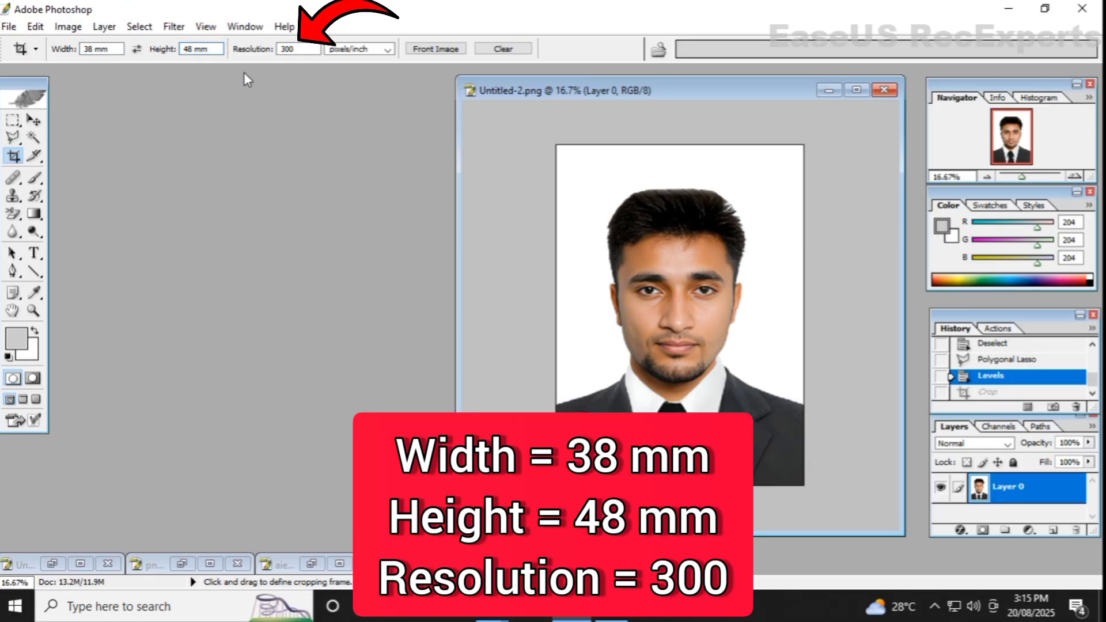
pyautogui.click(305, 51)
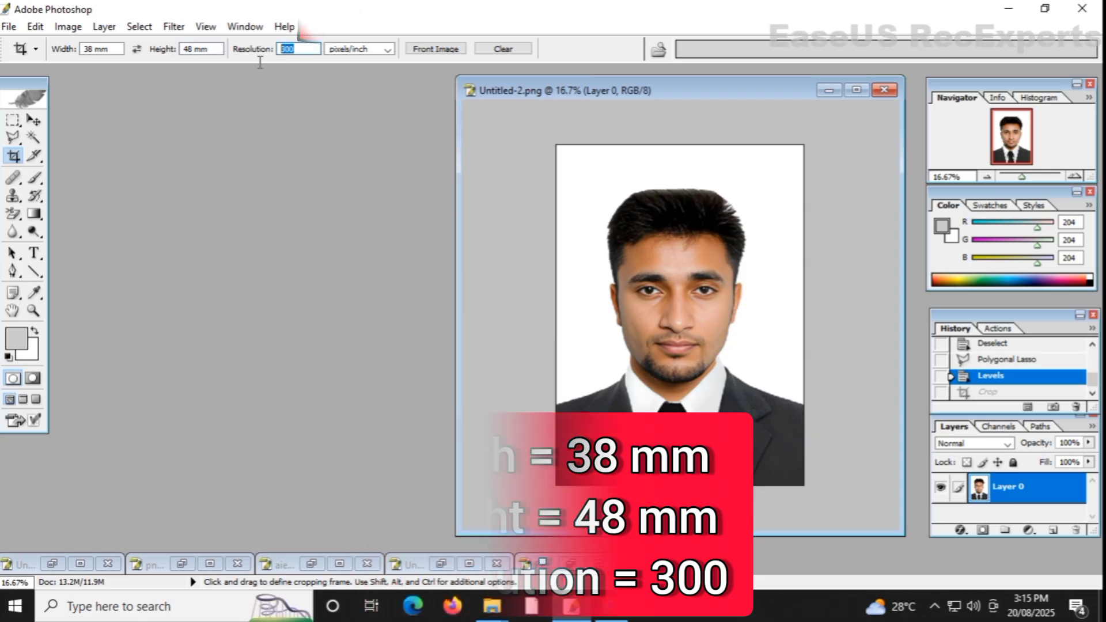
pyautogui.click(296, 107)
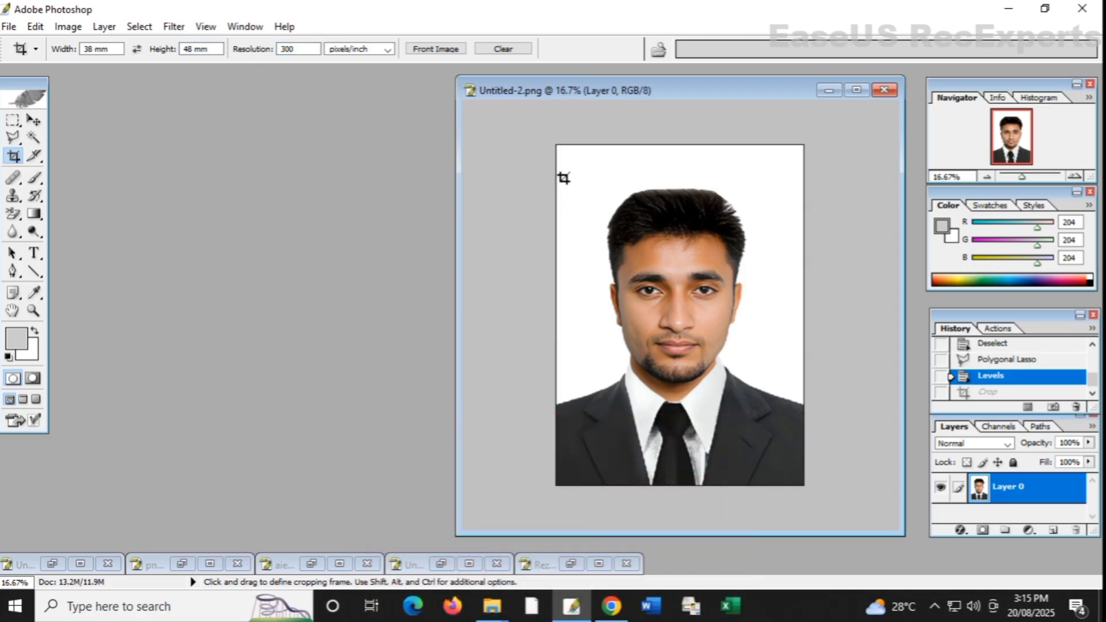
pyautogui.moveTo(832, 399); pyautogui.dragTo(869, 501)
pyautogui.press('Return')
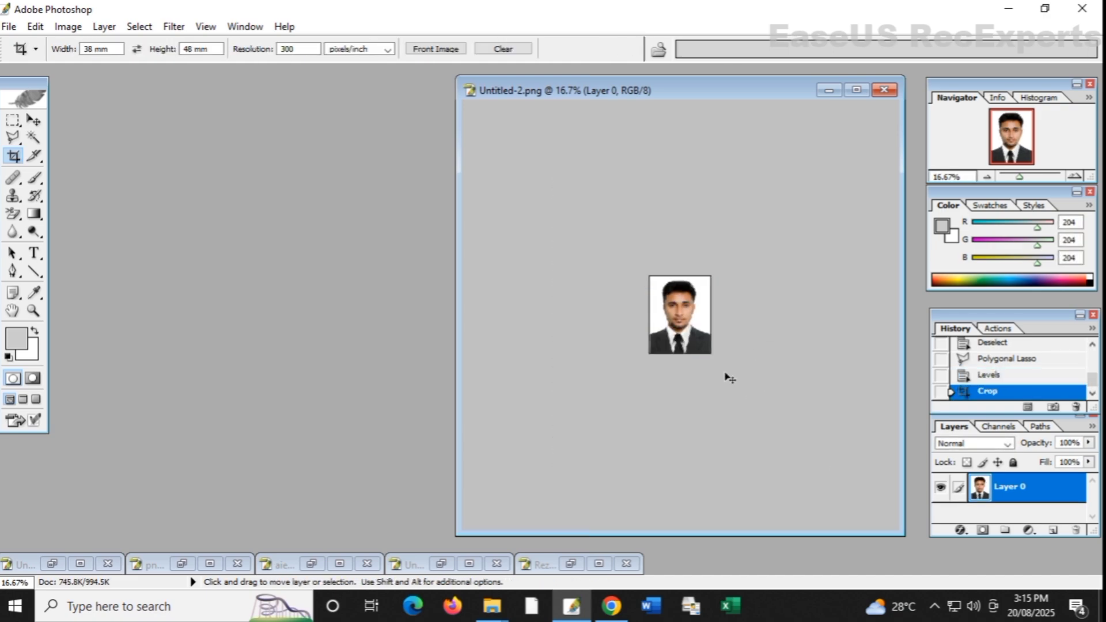
# - Create a new A4 document, 210 x 297 mm at 300 pixels/inch, in RGB Color with a white background
pyautogui.hotkey('ctrl', '+')
pyautogui.hotkey('ctrl', '+')
pyautogui.hotkey('ctrl', '+')
pyautogui.click(9, 26)
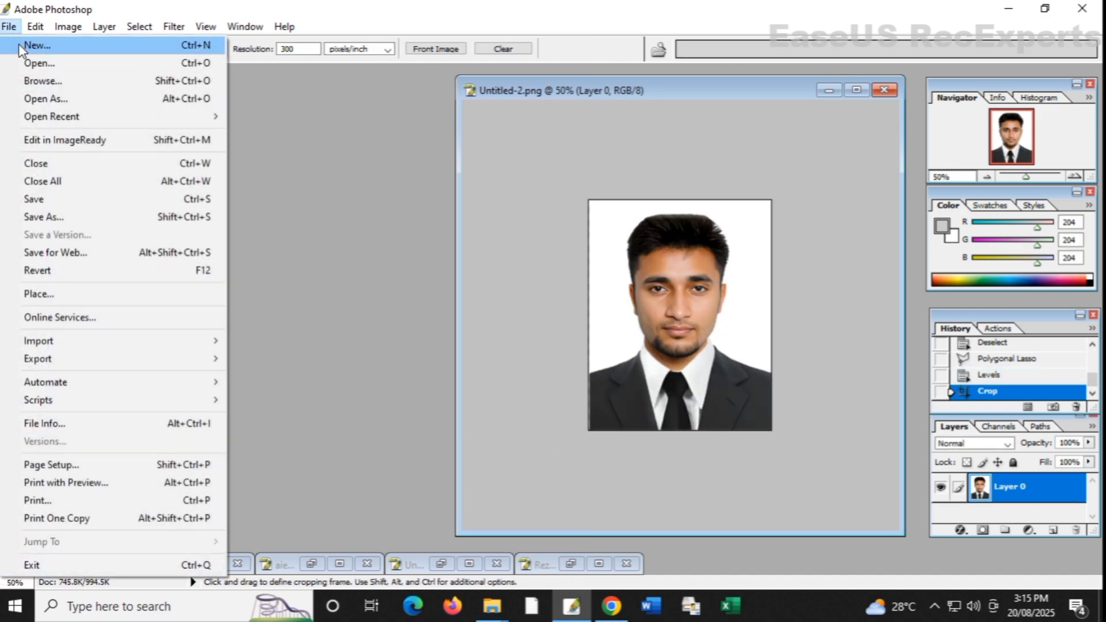
pyautogui.click(18, 43)
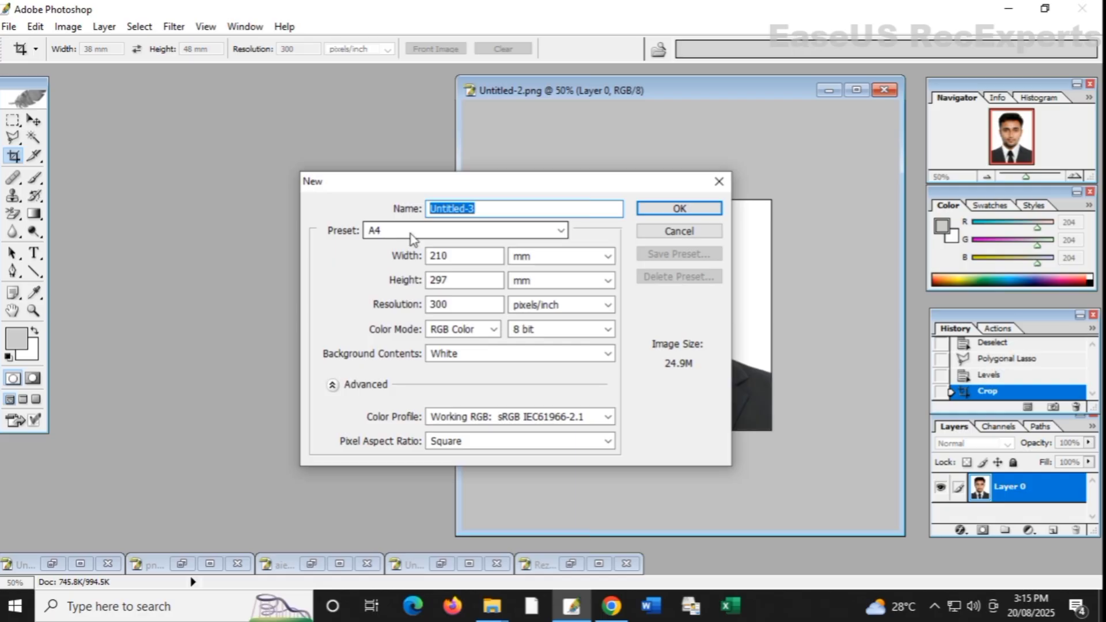
pyautogui.click(639, 210)
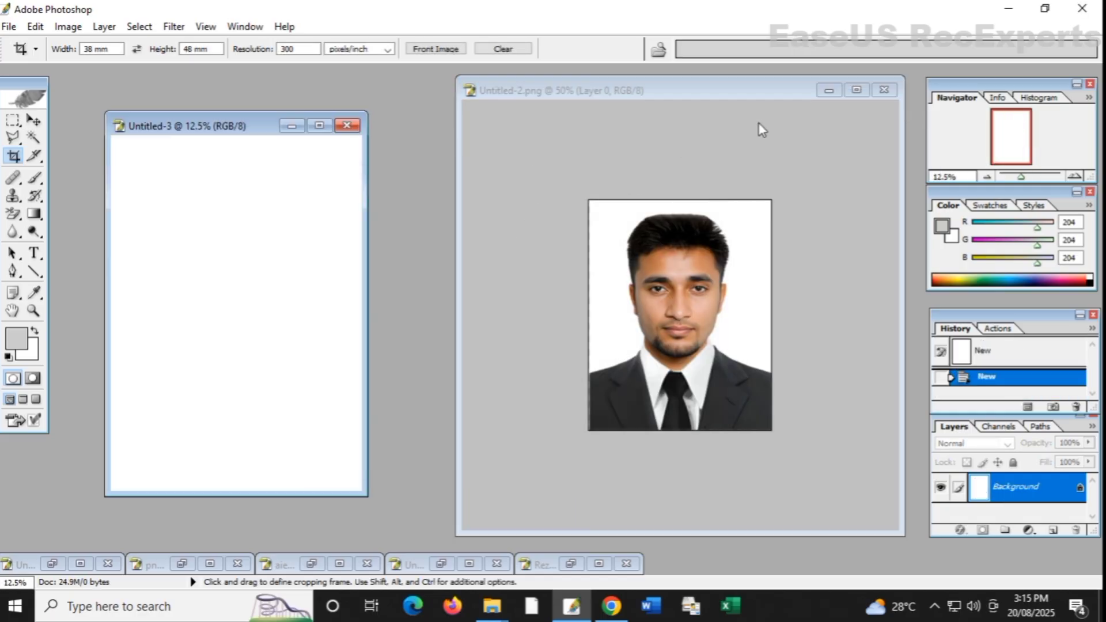
# - Copy the whole cropped portrait onto the A4 page, duplicate it into a row of four across the upper edge, and maximize the document
pyautogui.click(752, 97)
pyautogui.hotkey('ctrl', 'a')
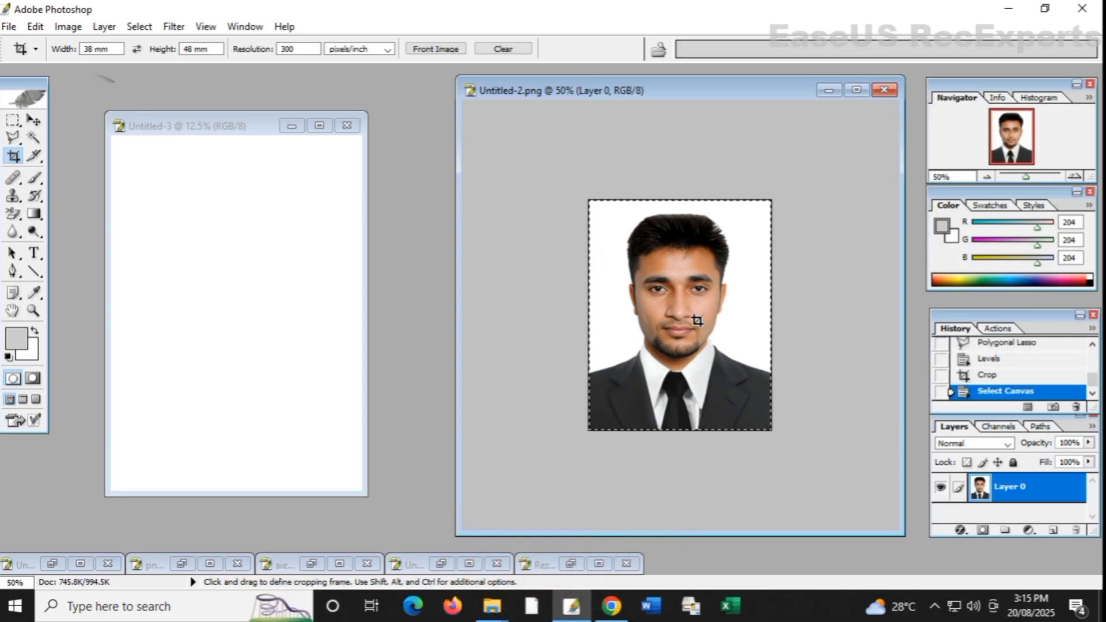
pyautogui.click(34, 119)
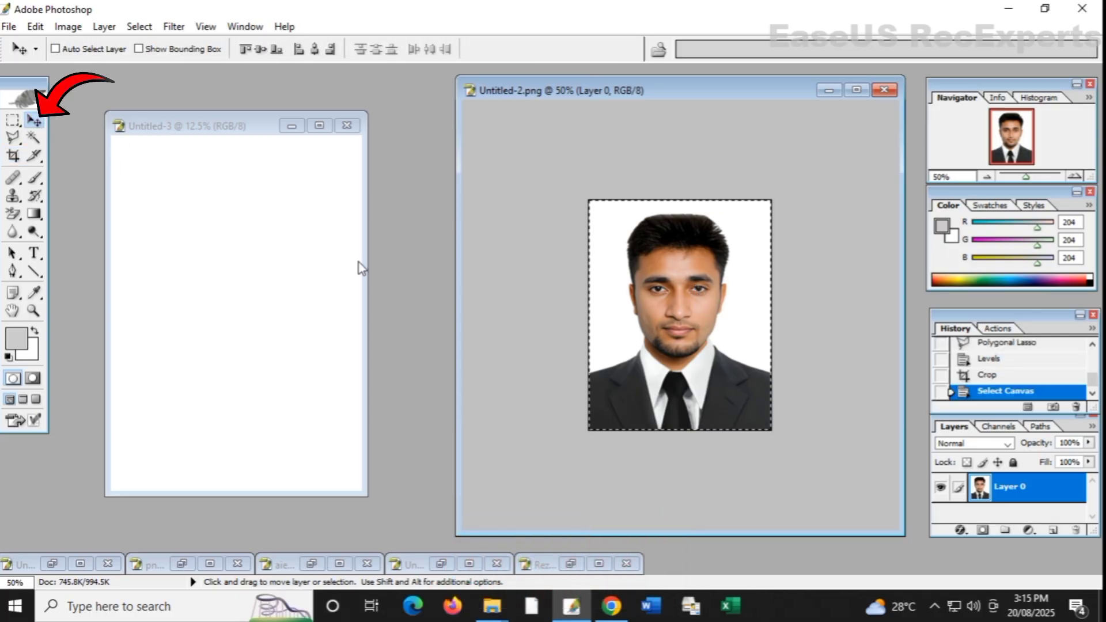
pyautogui.moveTo(684, 322); pyautogui.dragTo(301, 191)
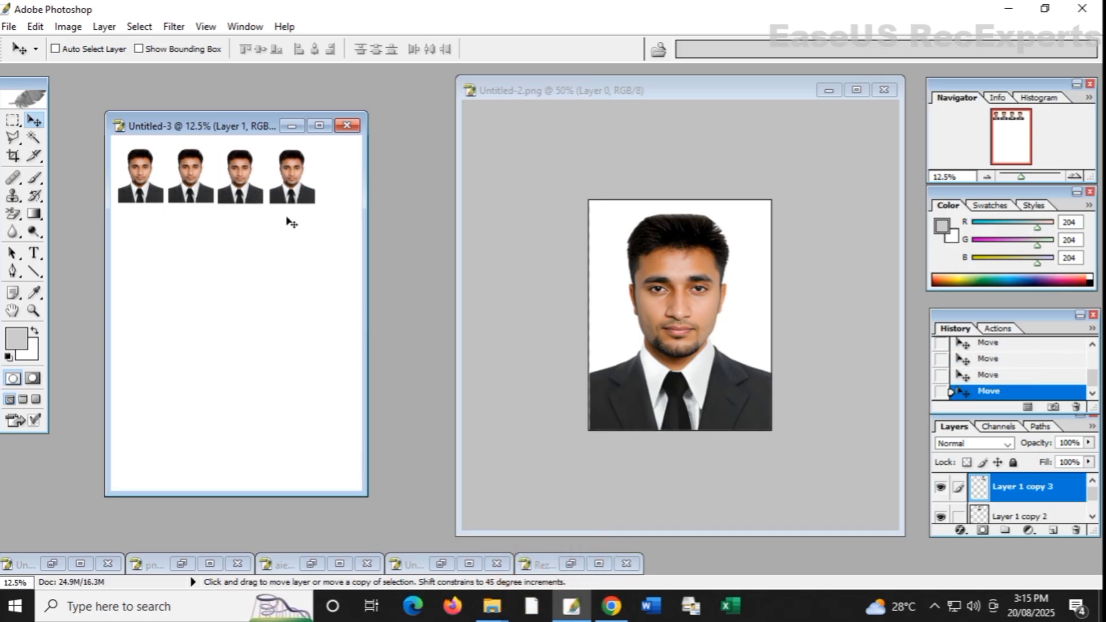
pyautogui.click(333, 125)
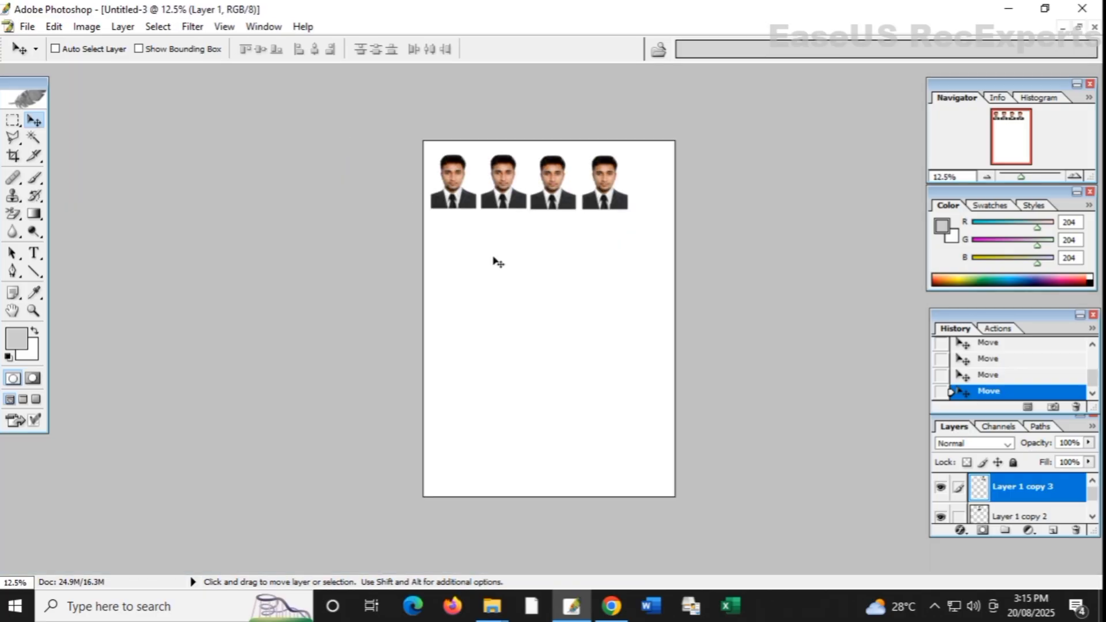
pyautogui.scroll(5, 493, 259)
pyautogui.scroll(-1, 532, 276)
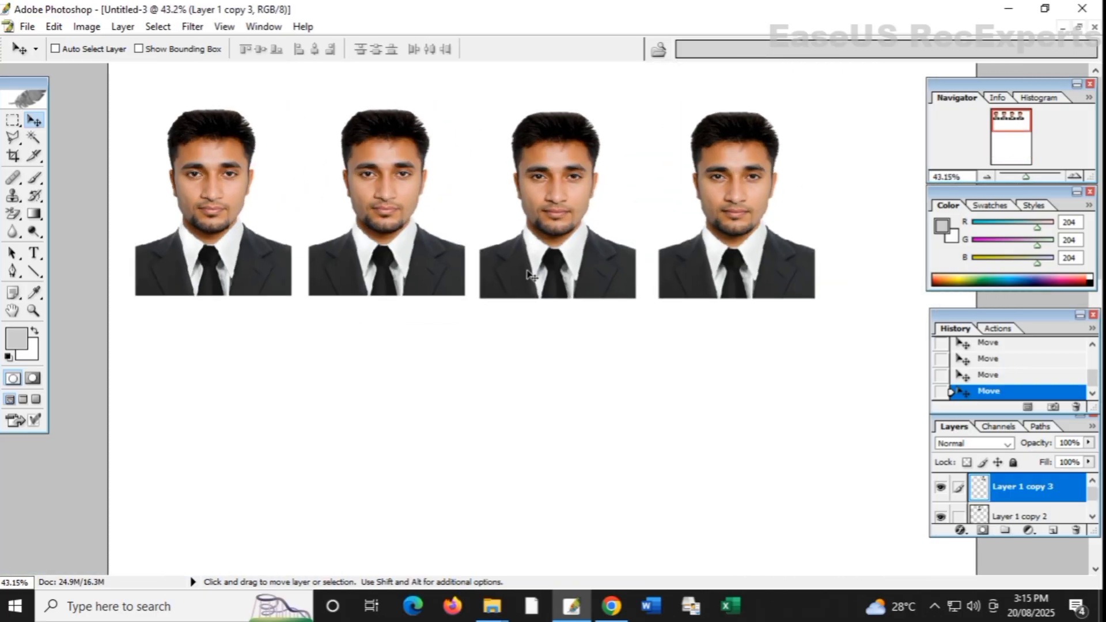
pyautogui.scroll(3, 533, 275)
pyautogui.scroll(-1, 533, 275)
pyautogui.scroll(-1, 533, 270)
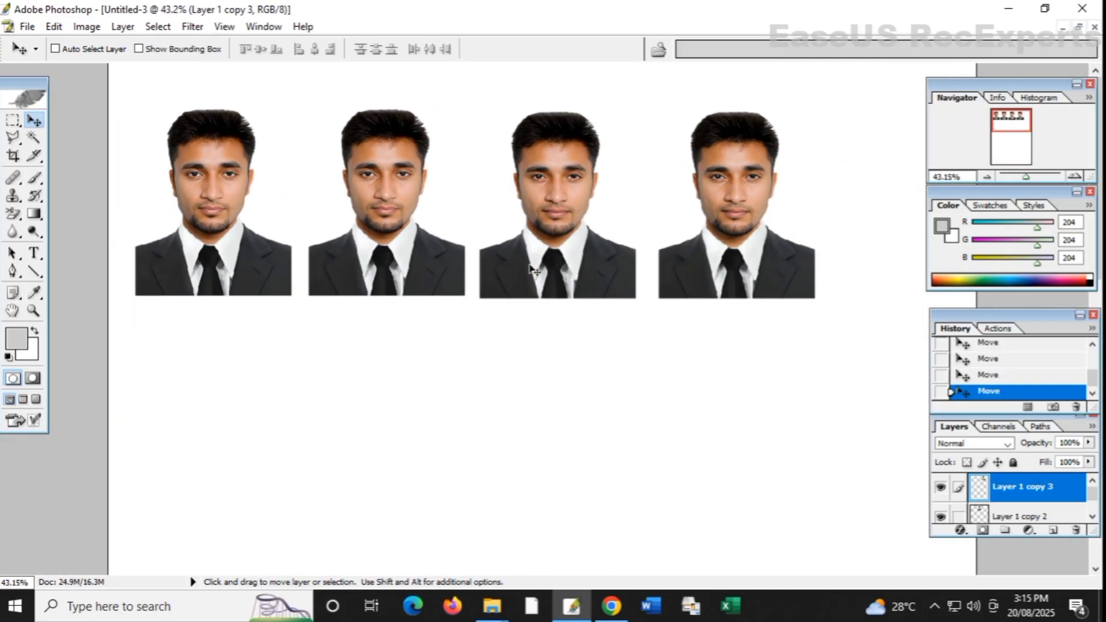